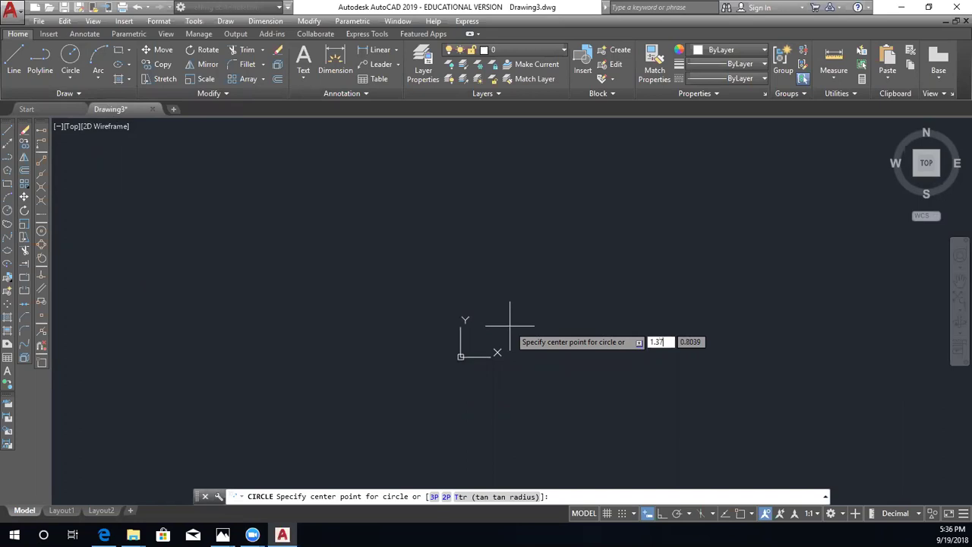
Draw a circle centred at 1.375,.625 with a radius of .625
key("Tab")
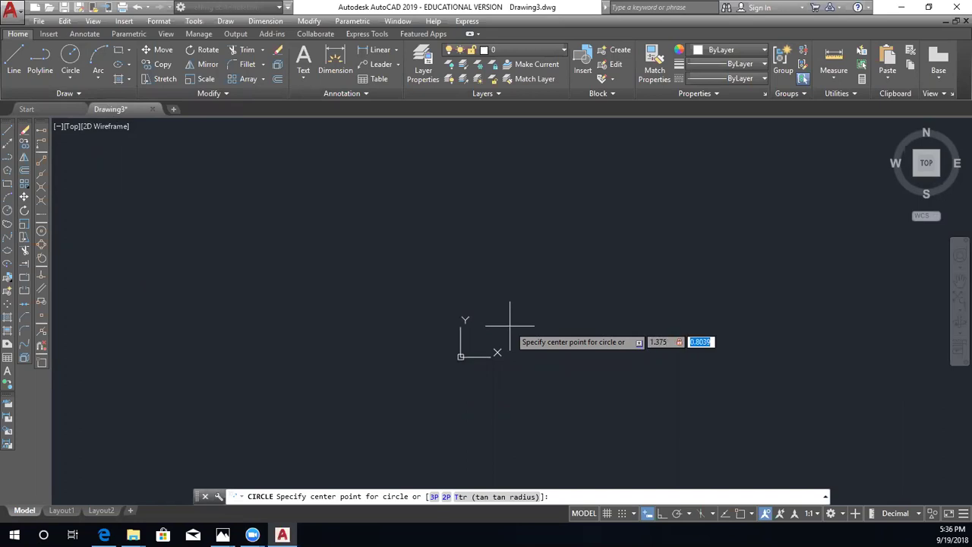
type(".625")
key("Return")
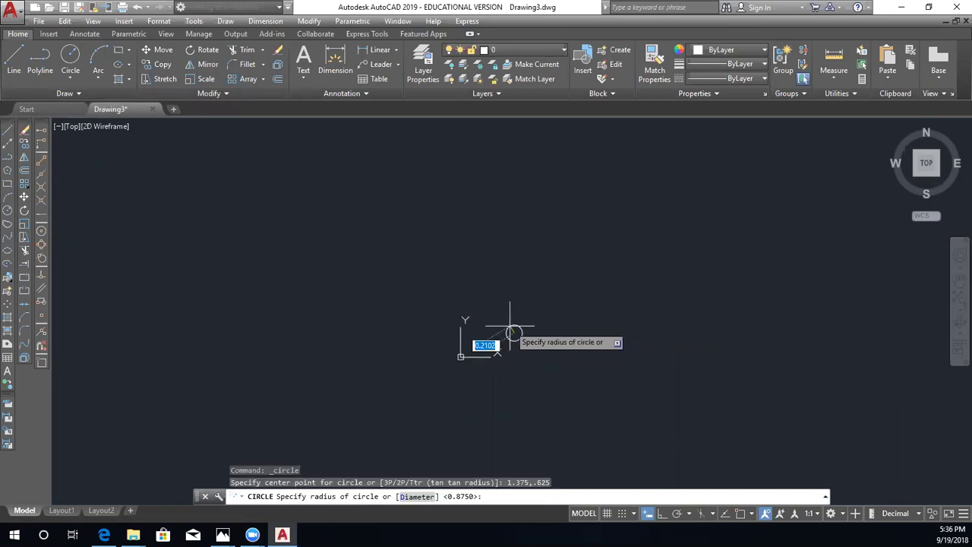
type(".625")
key("Return")
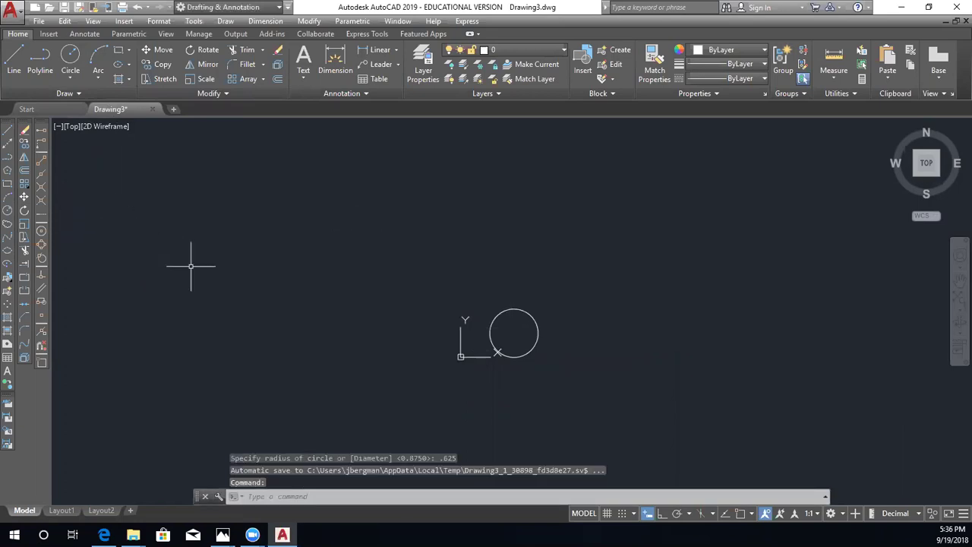
Draw a circle centred at -1.375,.625 with a radius of .625
left_click(69, 67)
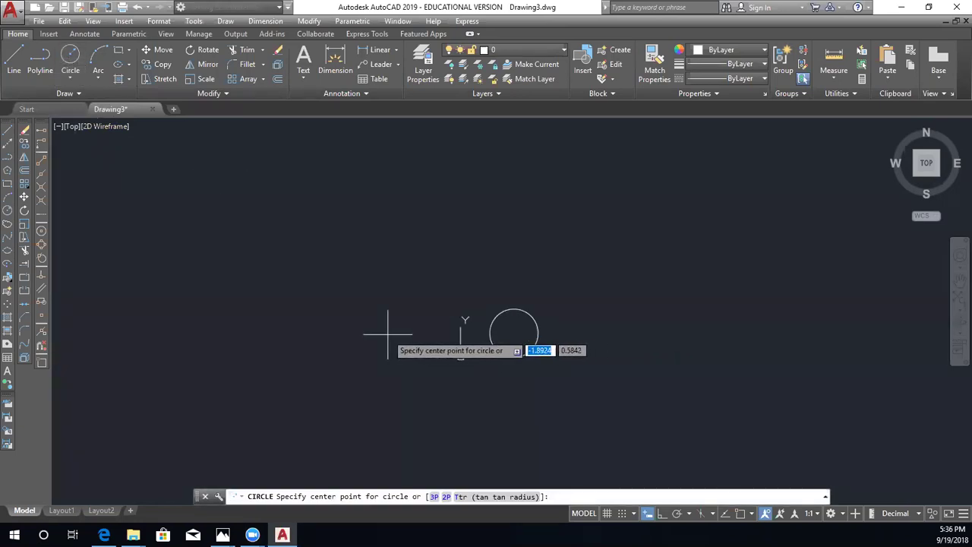
type("-1.")
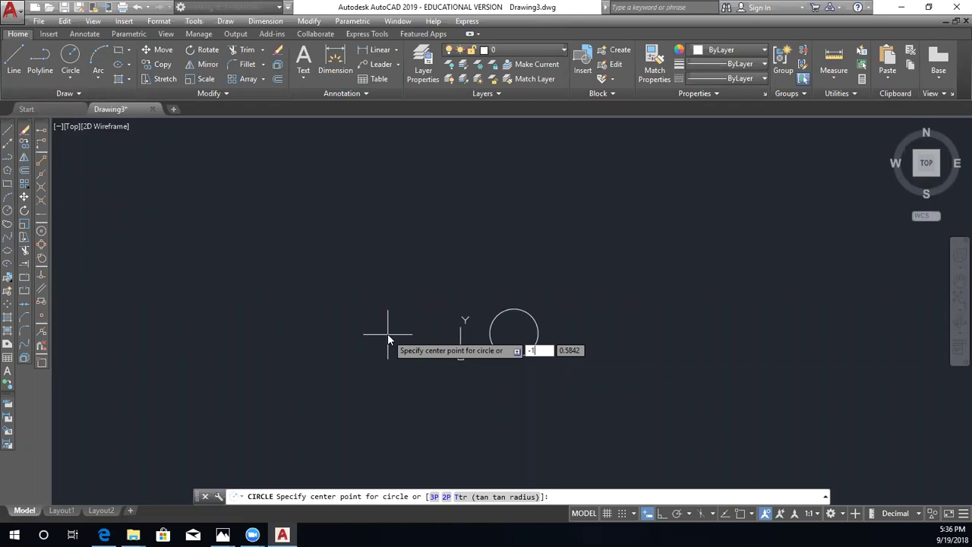
type("375")
key("Tab")
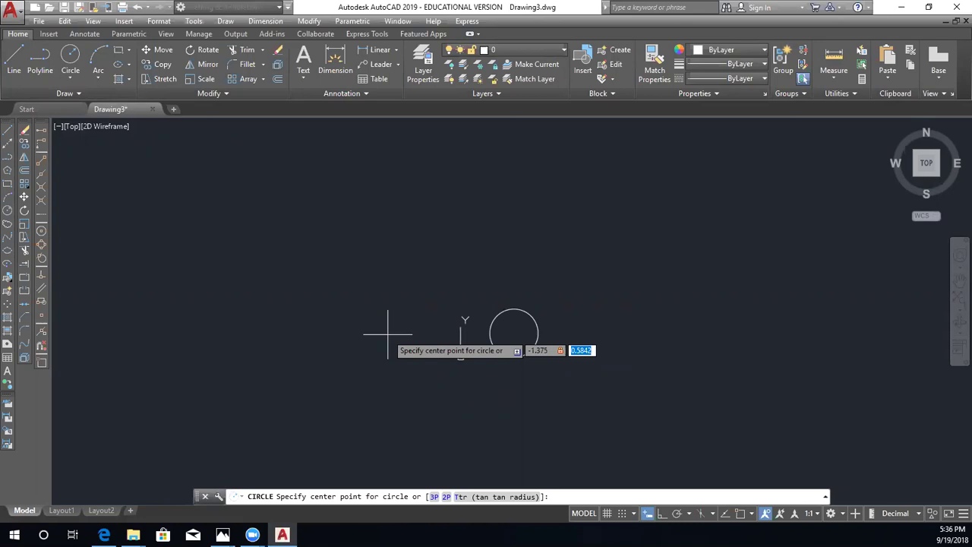
type(".625")
key("Return")
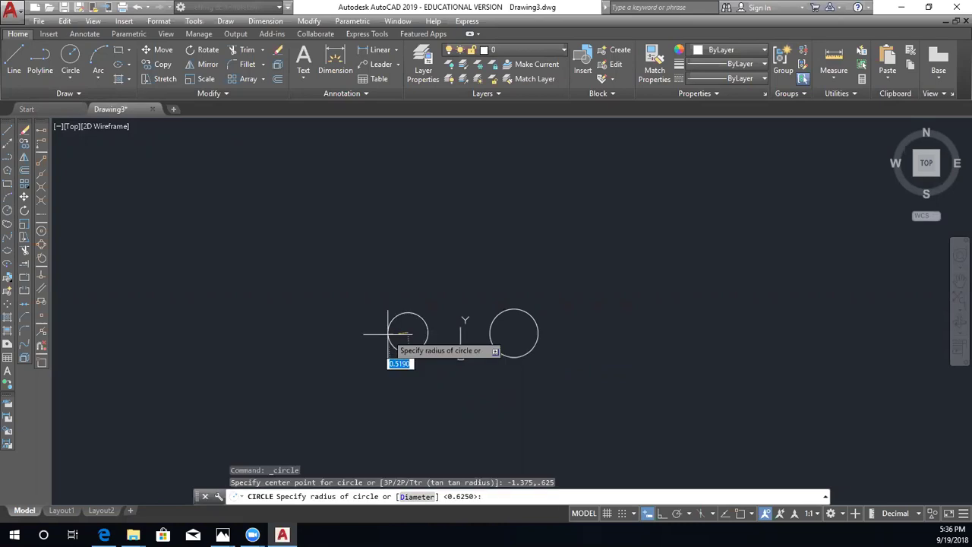
type(".625")
key("Return")
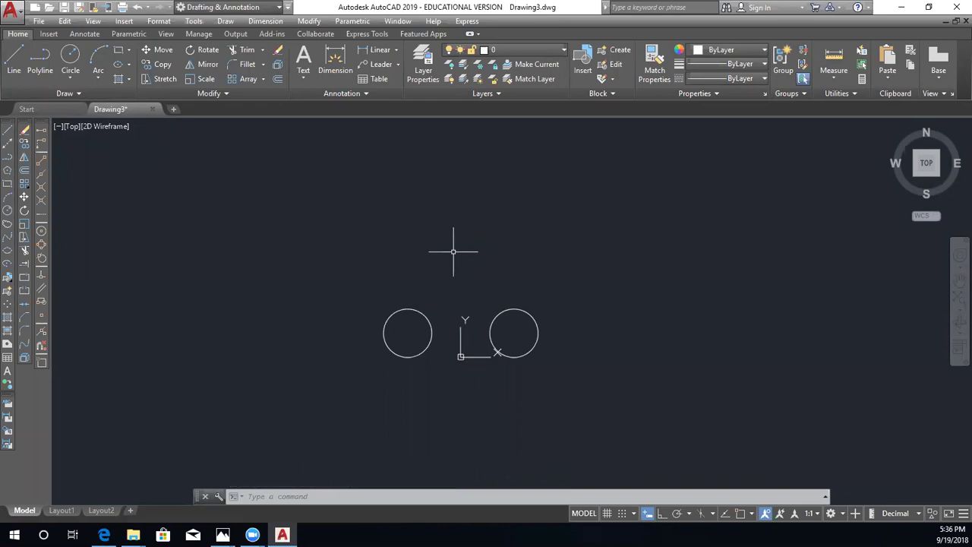
Draw a circle centred at 0,2.75 with a radius of .875
type("c")
key("Return")
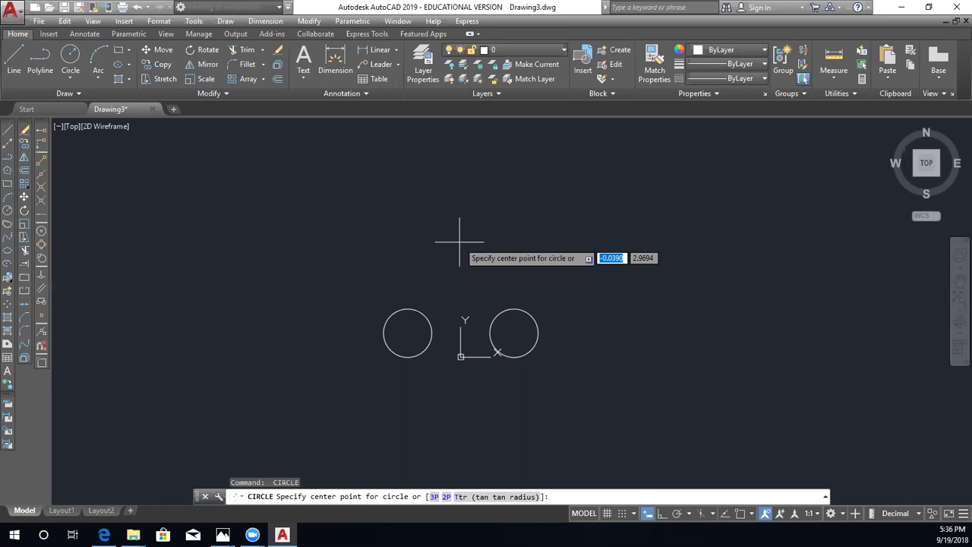
type("0")
key("Tab")
type("2.75")
key("Return")
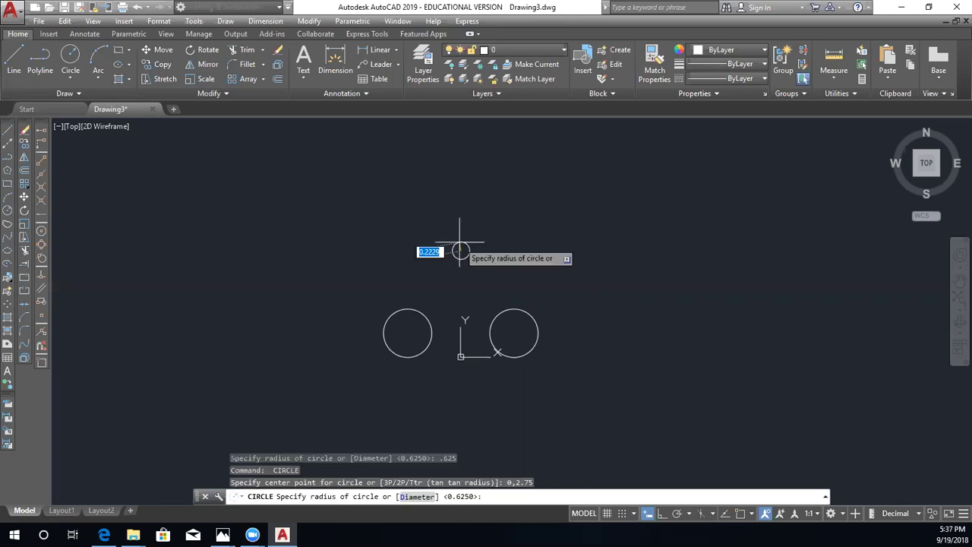
type(".875")
key("Return")
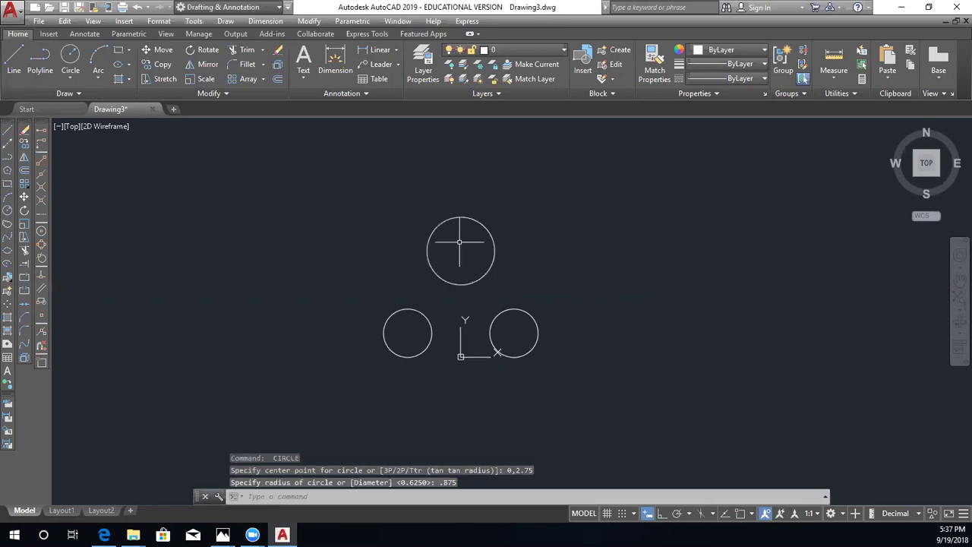
right_click(483, 276)
left_click(515, 221)
key("Escape")
Draw a circle centred at 2.2,4.7 with a radius of .875
mouse_move(512, 211)
middle_mouse_down()
mouse_move(519, 265)
mouse_move(498, 282)
middle_mouse_up()
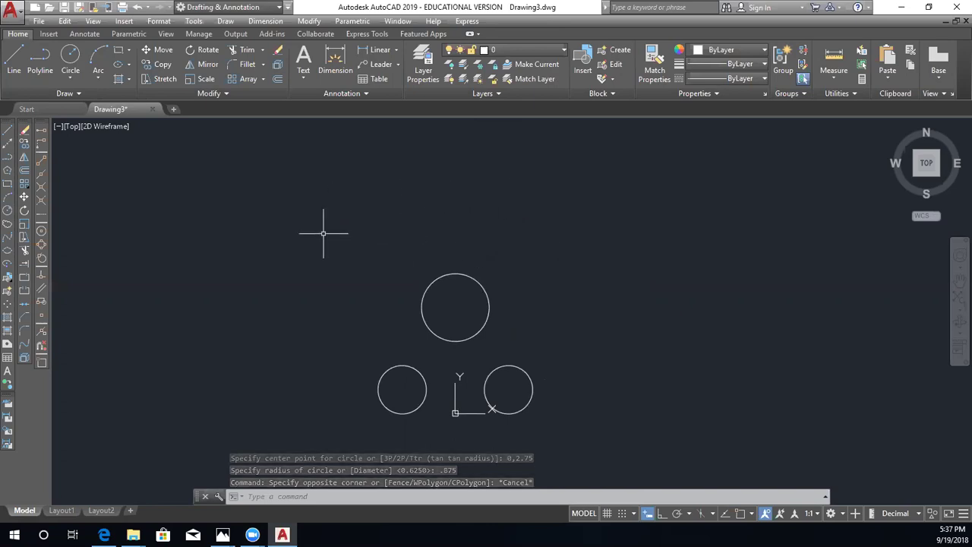
key("Return")
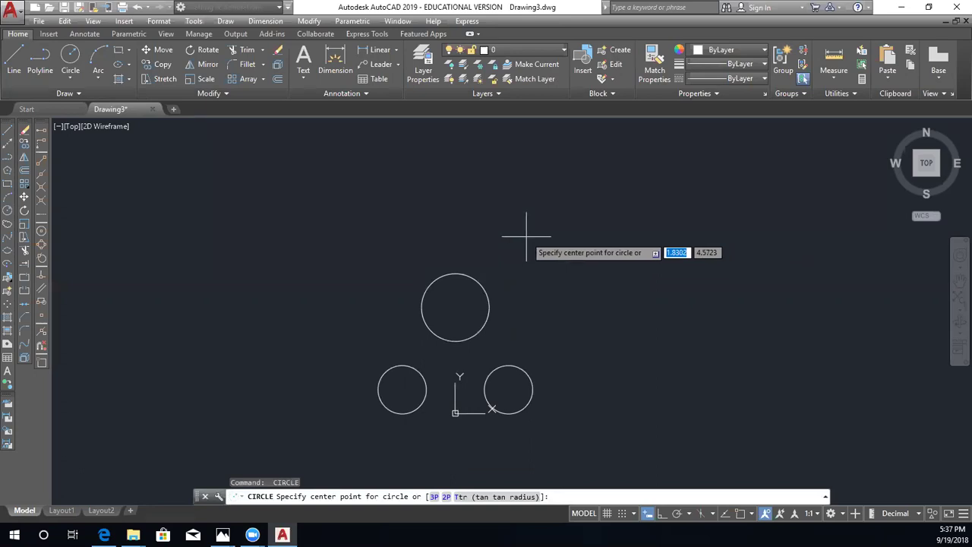
type("2.2")
key("Tab")
type("4.")
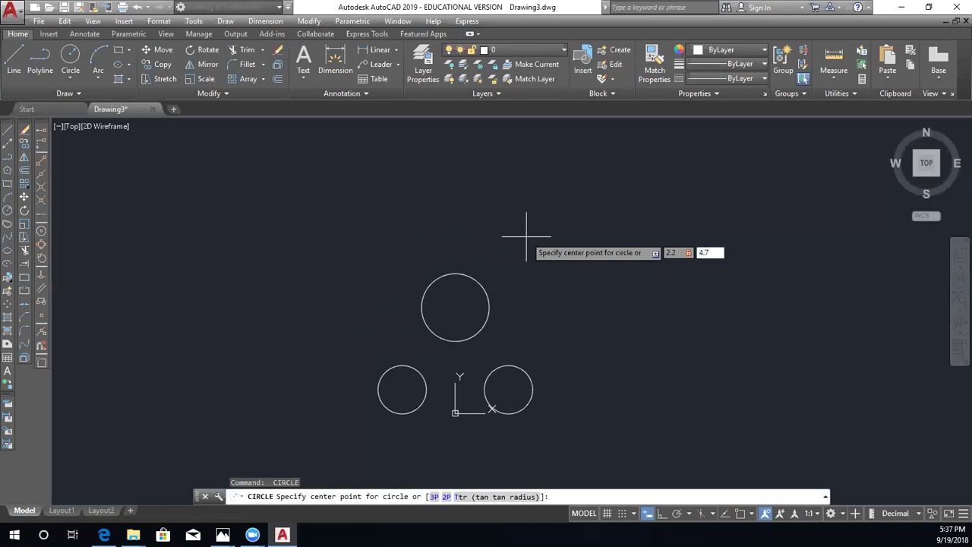
type("7")
key("Return")
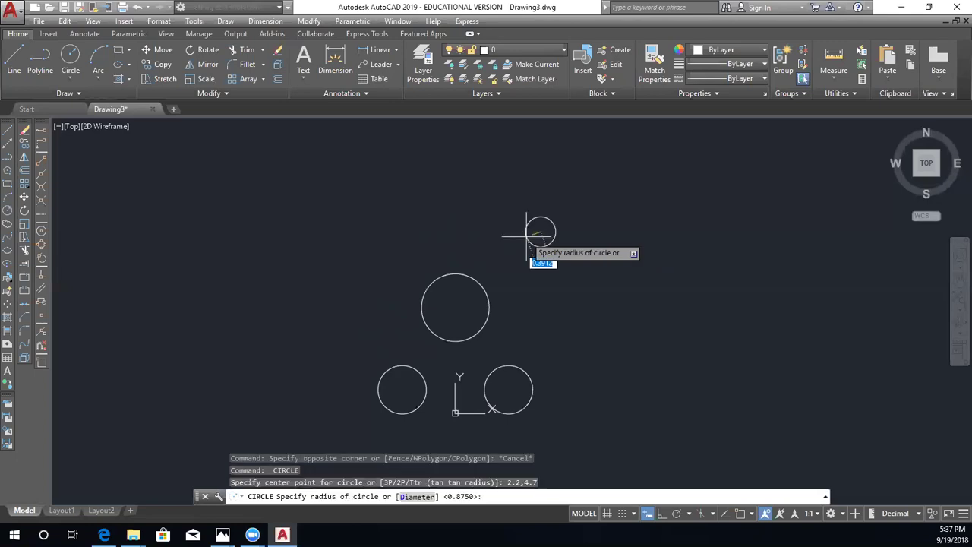
type(".875")
key("Return")
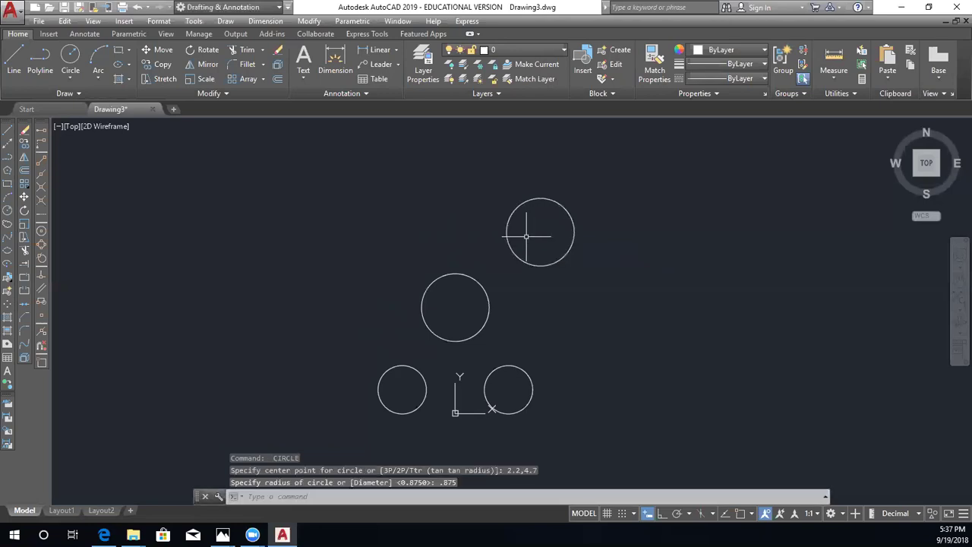
Draw a circle centred at -2.2,4.7 with a radius of .875
key("Return")
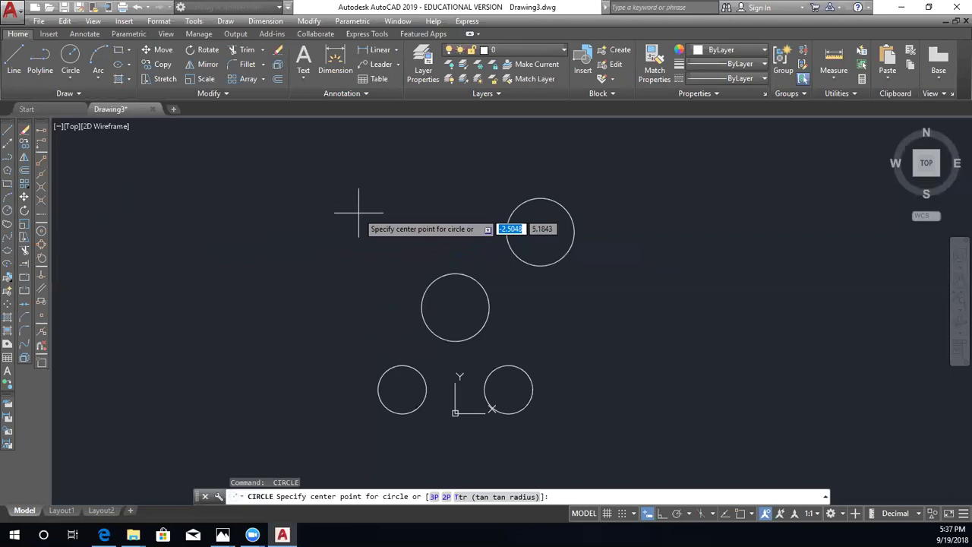
type("-2.2")
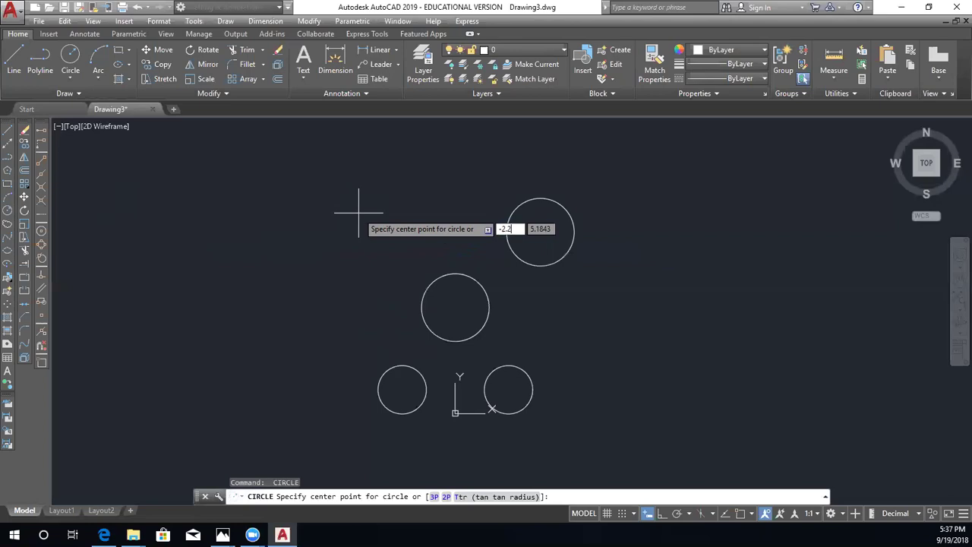
key("Tab")
type("4.7")
key("Return")
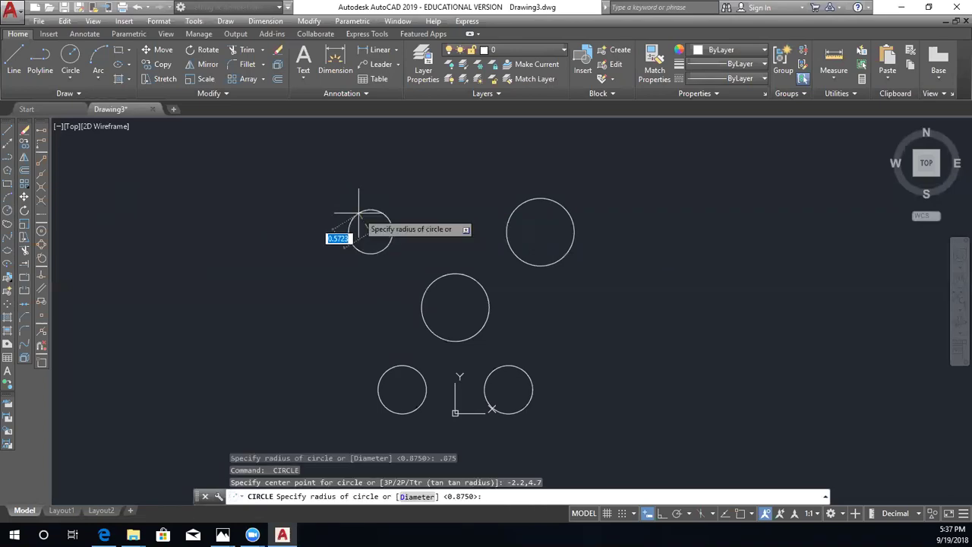
type(".875")
key("Return")
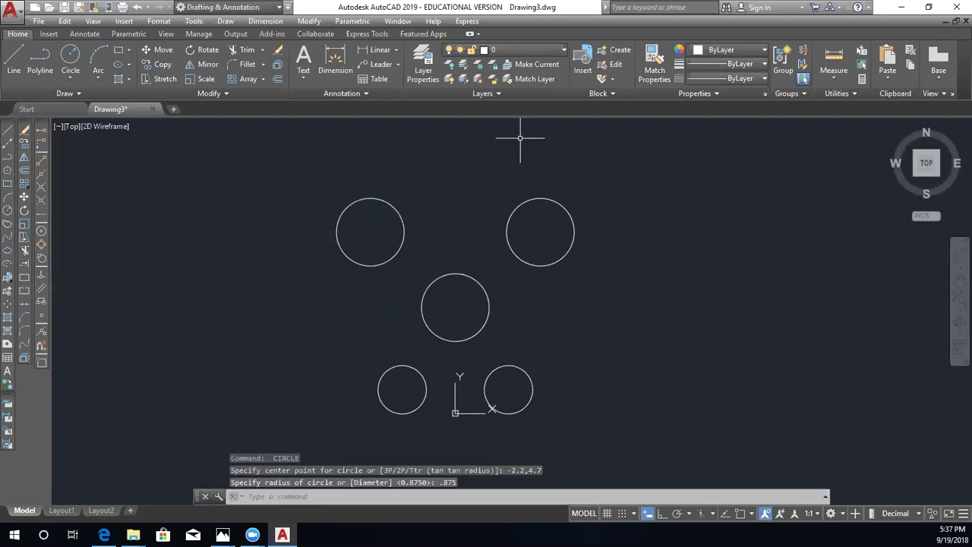
Consult the V-Slide Plate image in Photos and draw a line tangent to the outer sides of the upper-left and lower-left circles in AutoCAD
mouse_move(223, 526)
left_click(157, 482)
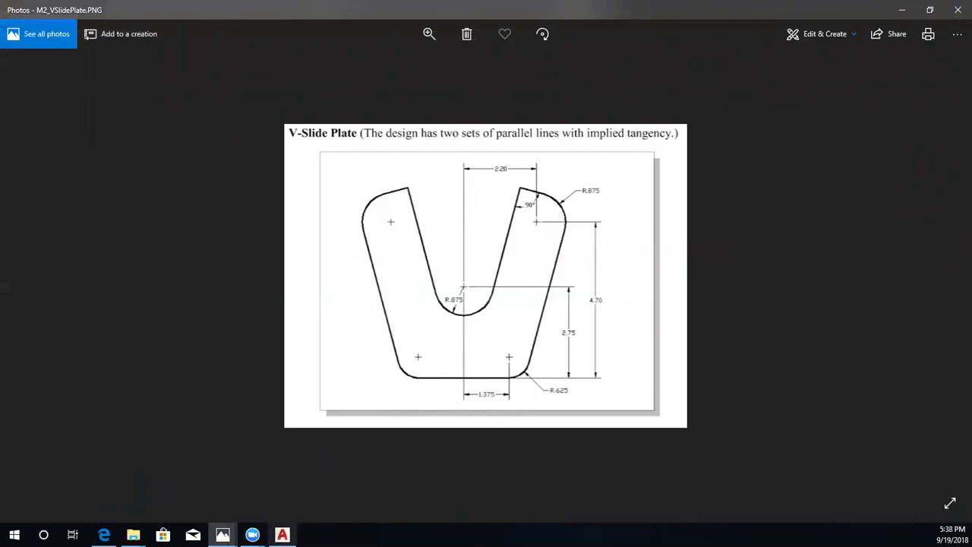
left_click(282, 534)
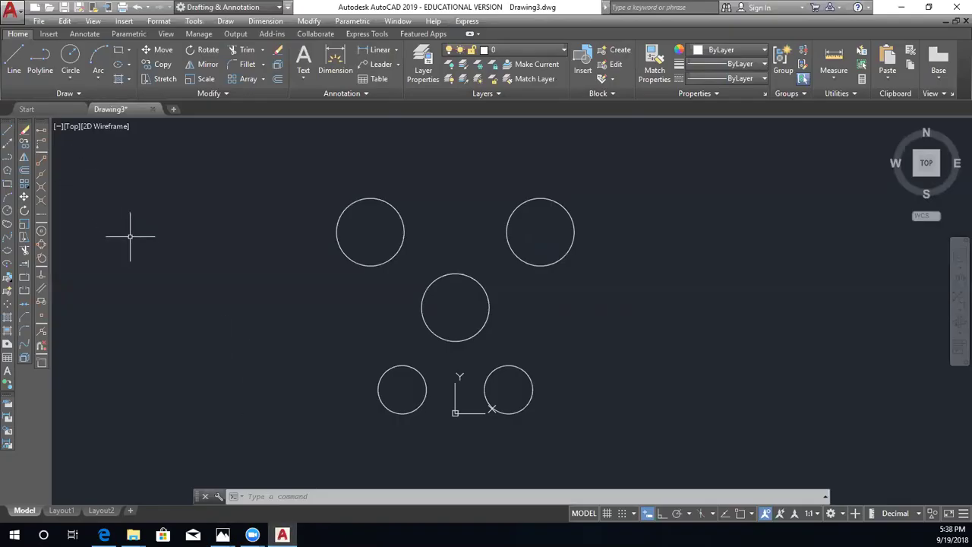
left_click(13, 66)
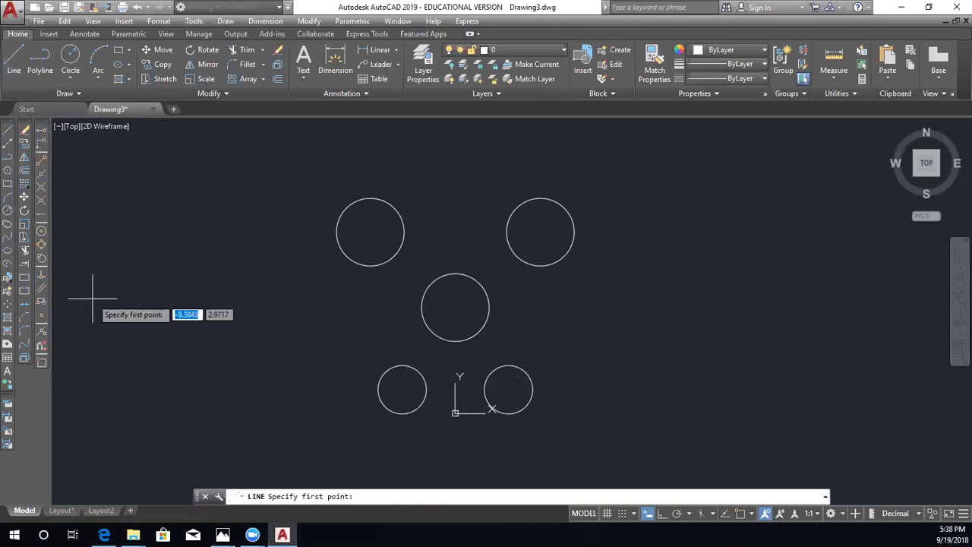
left_click(42, 259)
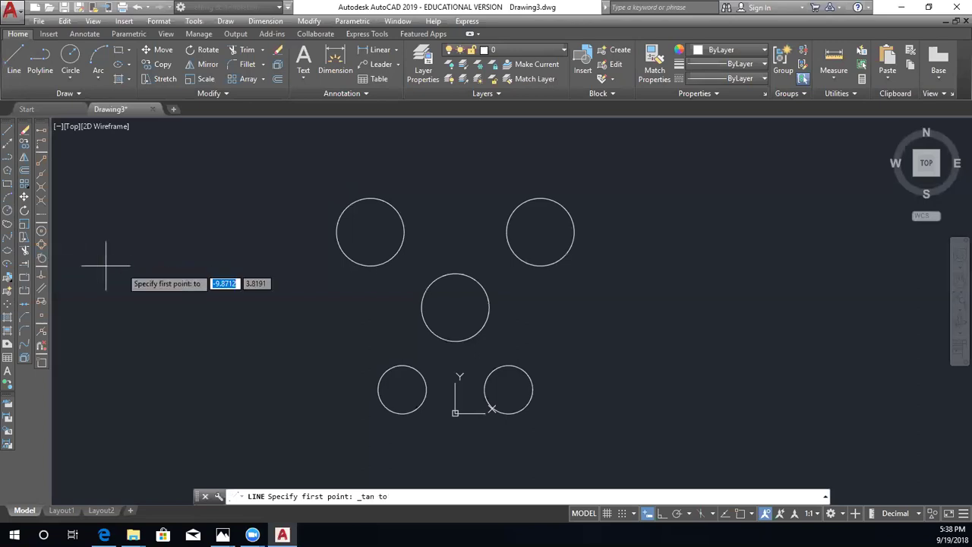
left_click(336, 238)
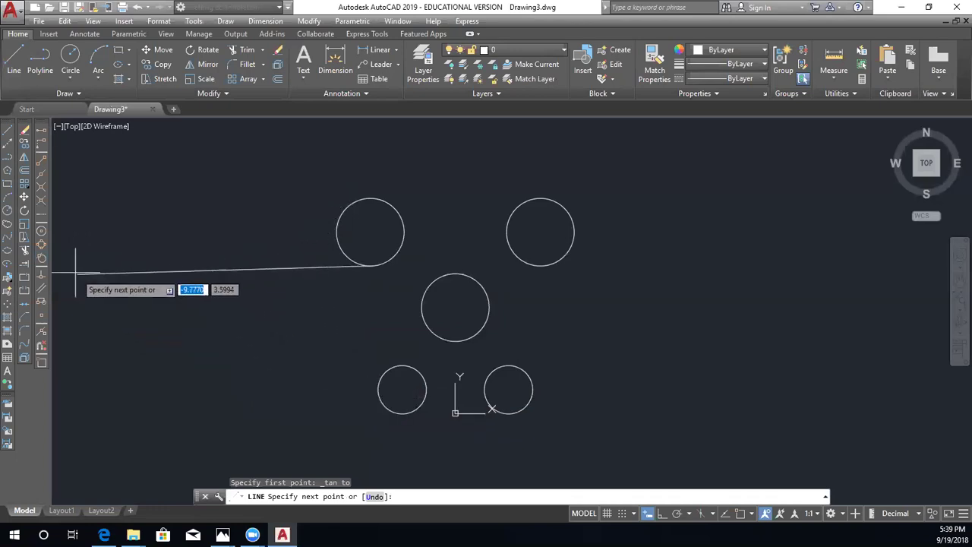
left_click(42, 260)
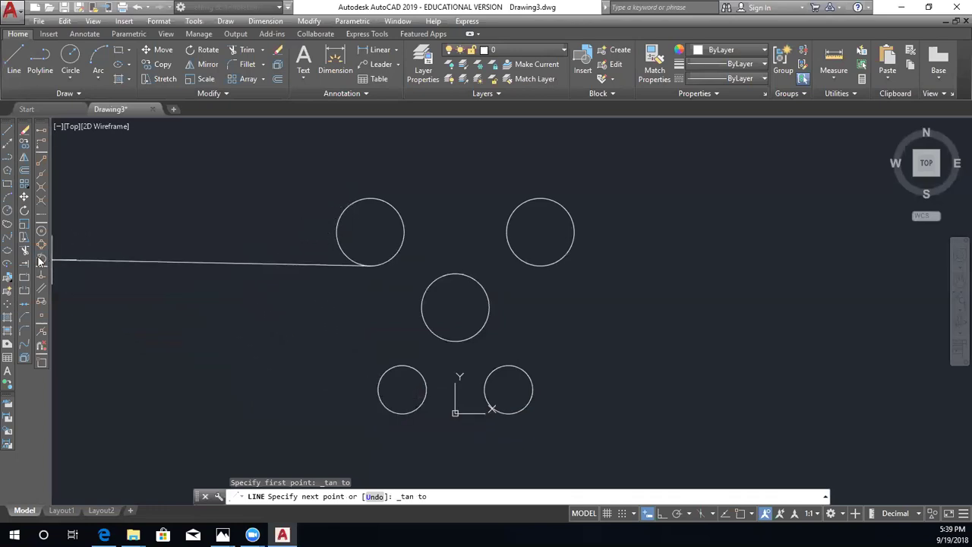
left_click(377, 396)
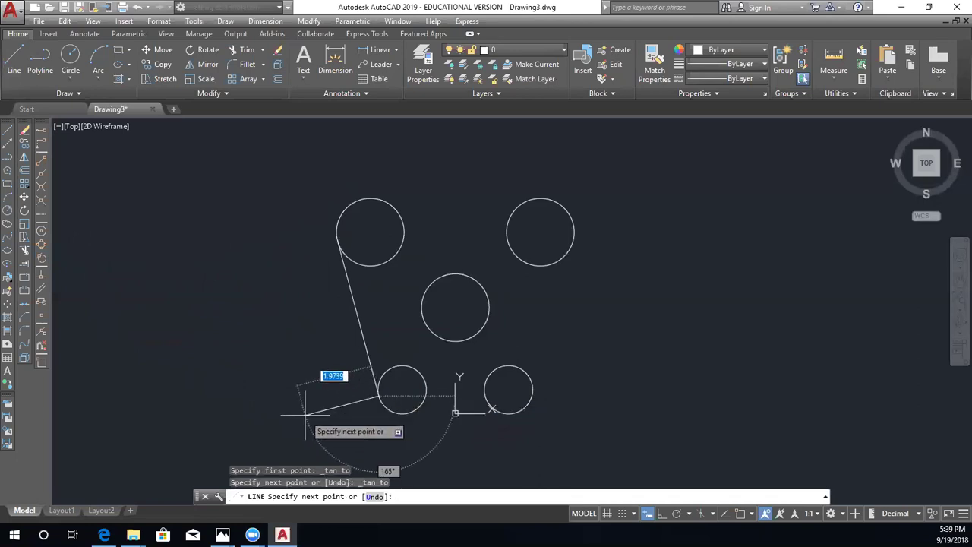
key("Escape")
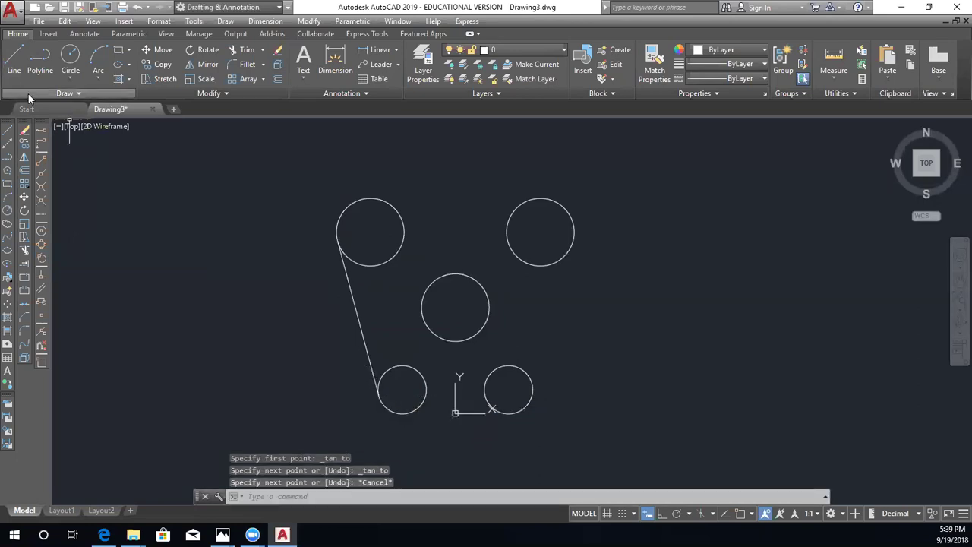
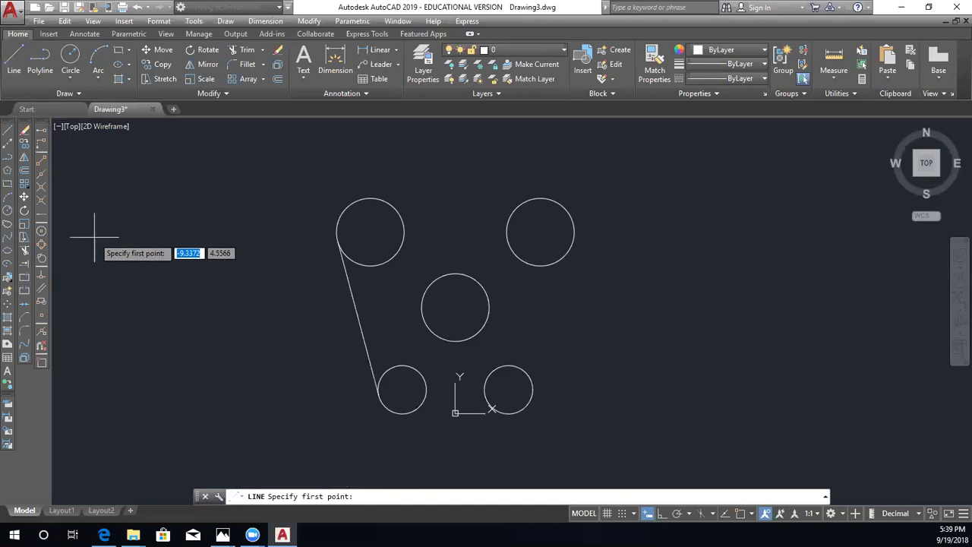
Draw a line tangent to the undersides of the two lower circles to form the plate's bottom edge
left_click(44, 262)
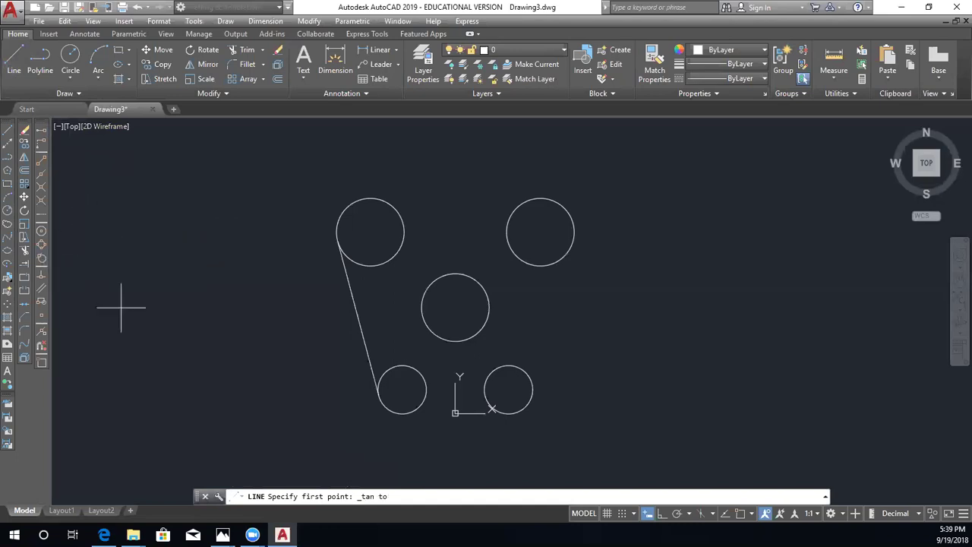
left_click(403, 413)
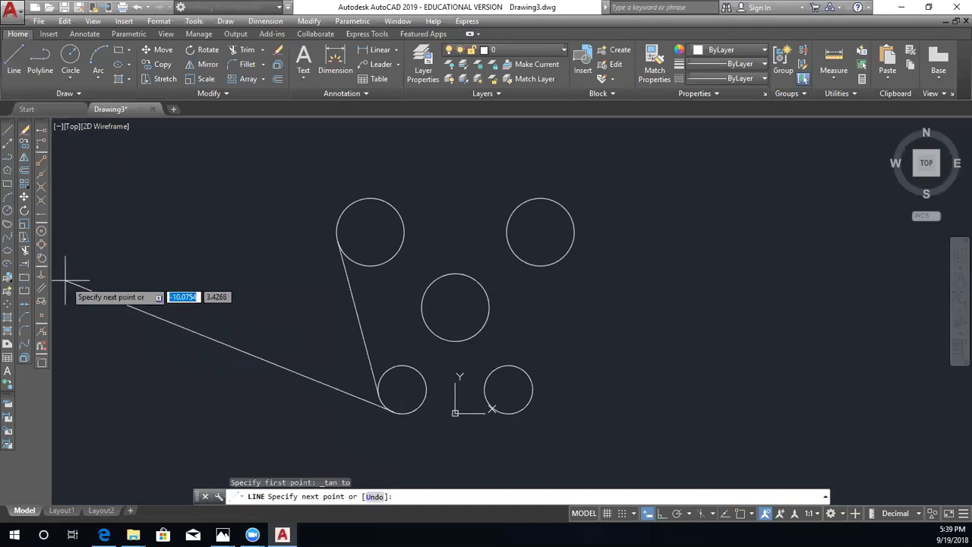
left_click(42, 259)
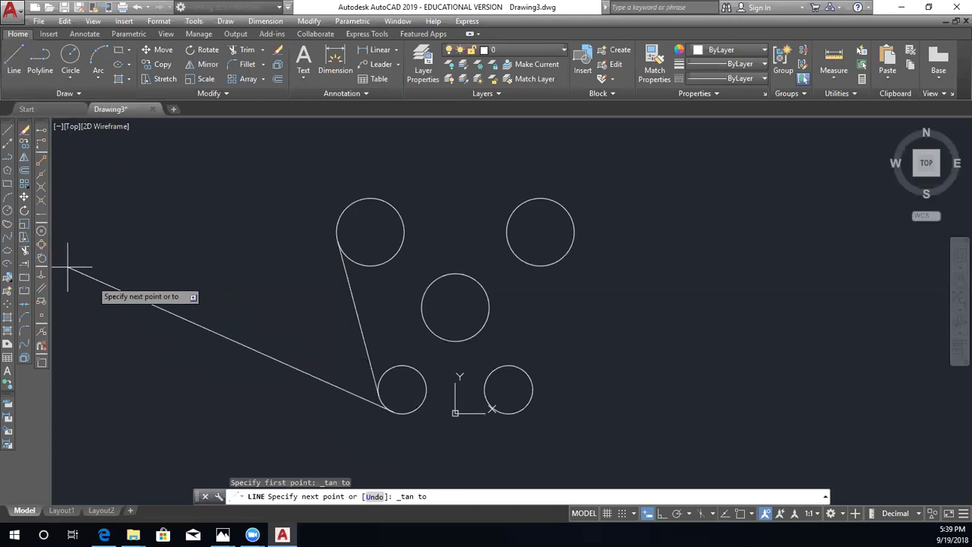
left_click(508, 415)
key("Escape")
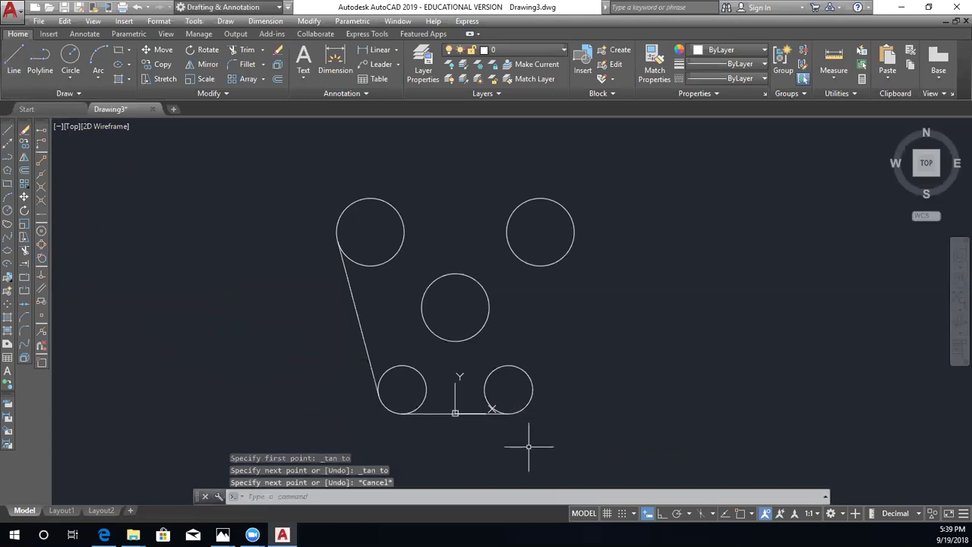
Draw a line tangent to the outer sides of the lower-right and upper-right circles
left_click(12, 67)
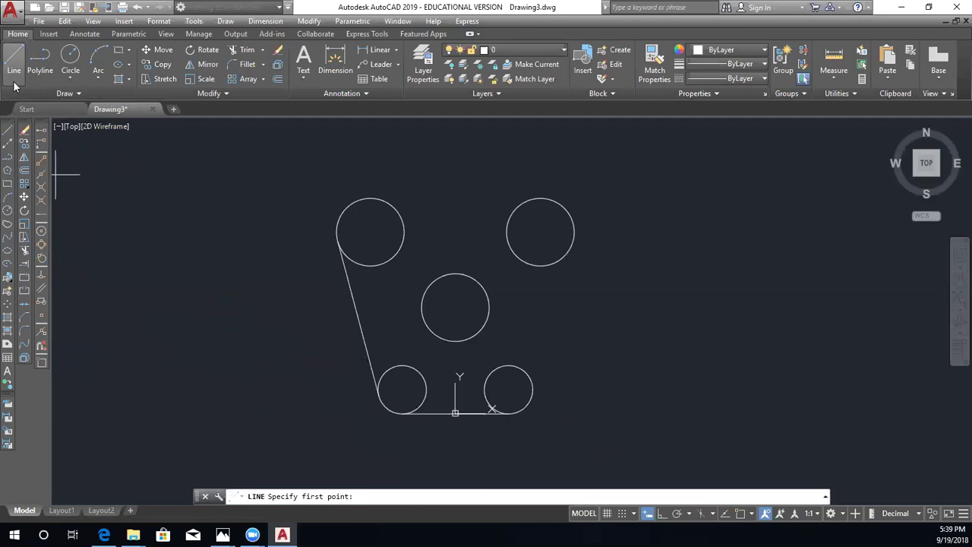
left_click(40, 259)
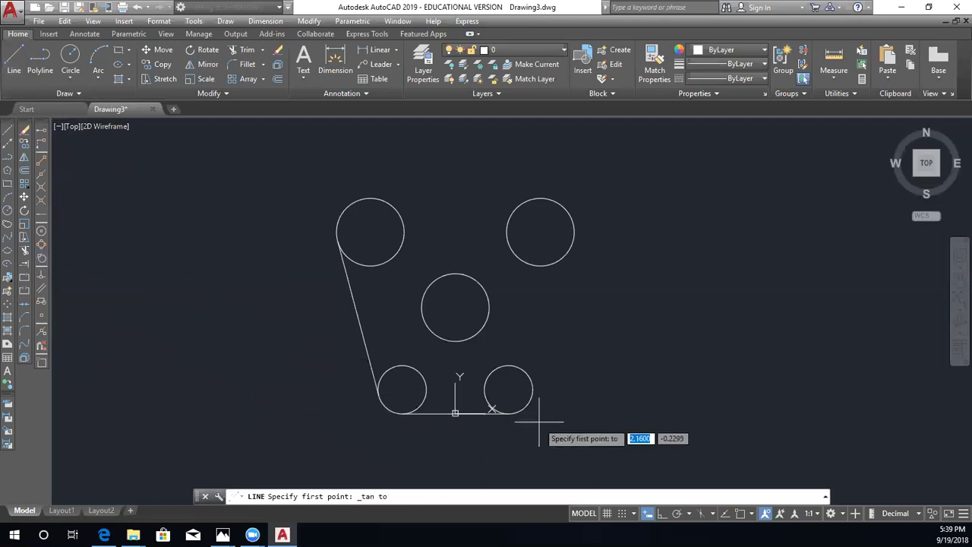
left_click(533, 396)
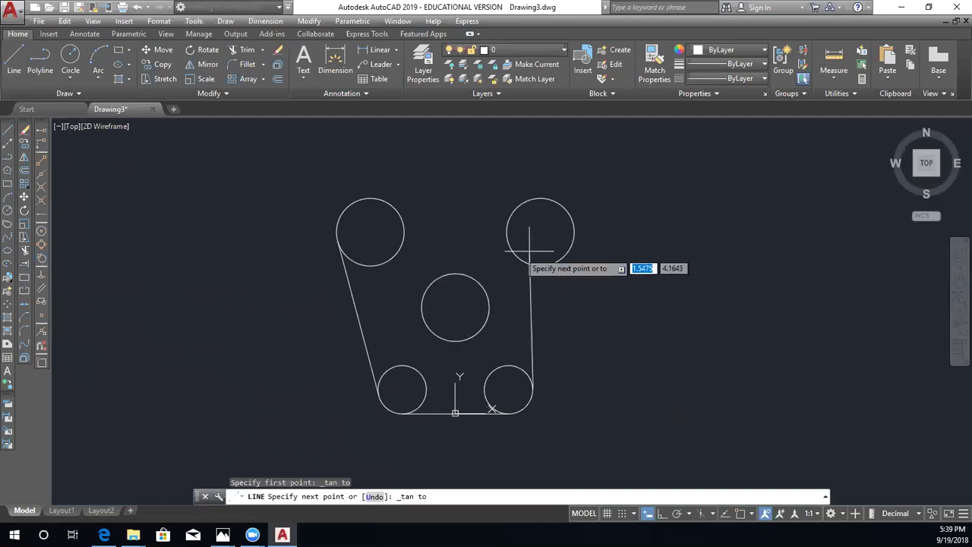
left_click(583, 244)
key("Escape")
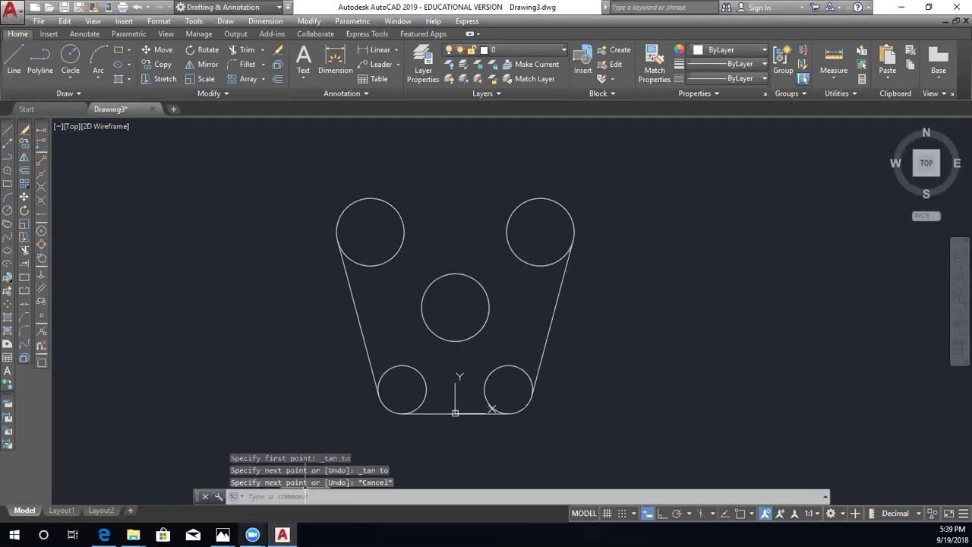
Check the V-Slide Plate image in Photos and, in AutoCAD, draw a guide line perpendicular from the plate's left side to above the middle circle
mouse_move(223, 535)
left_click(202, 518)
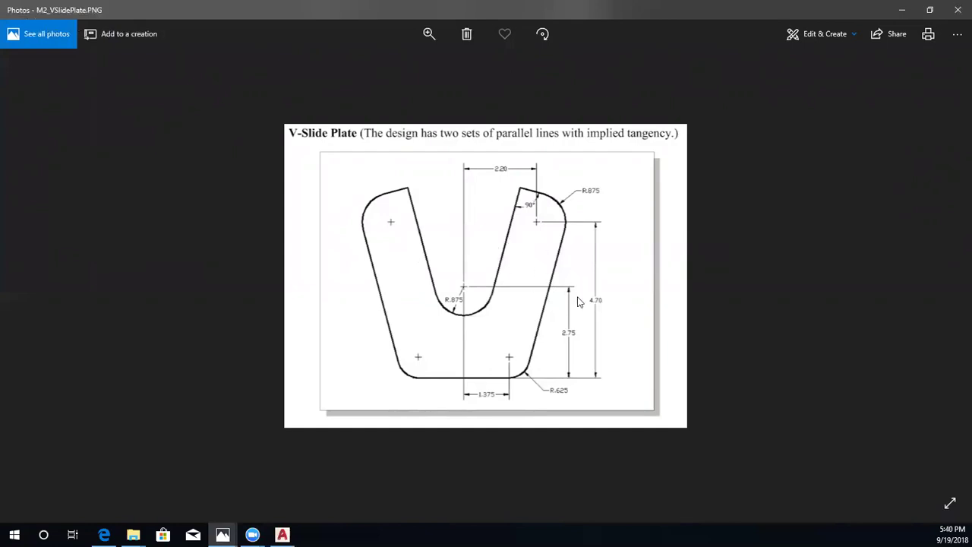
left_click(903, 8)
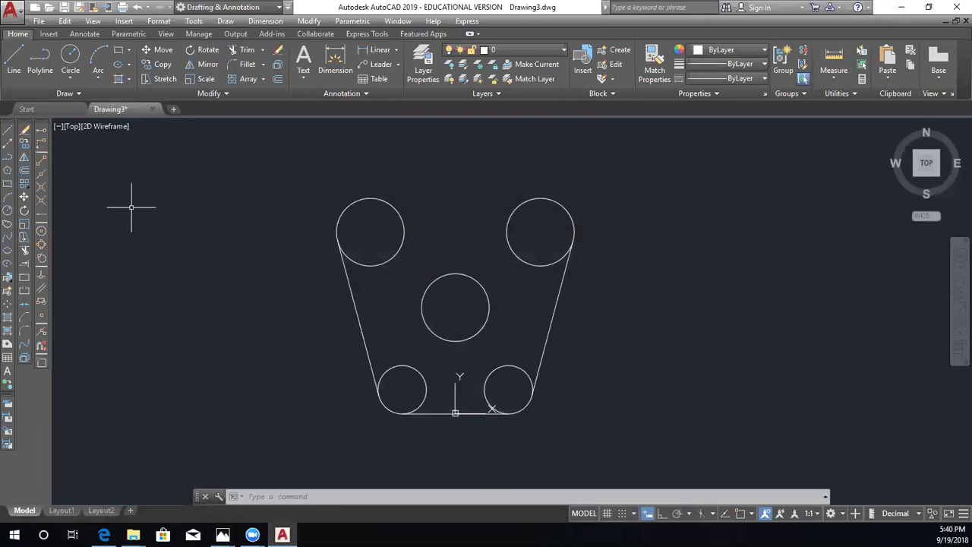
left_click(14, 68)
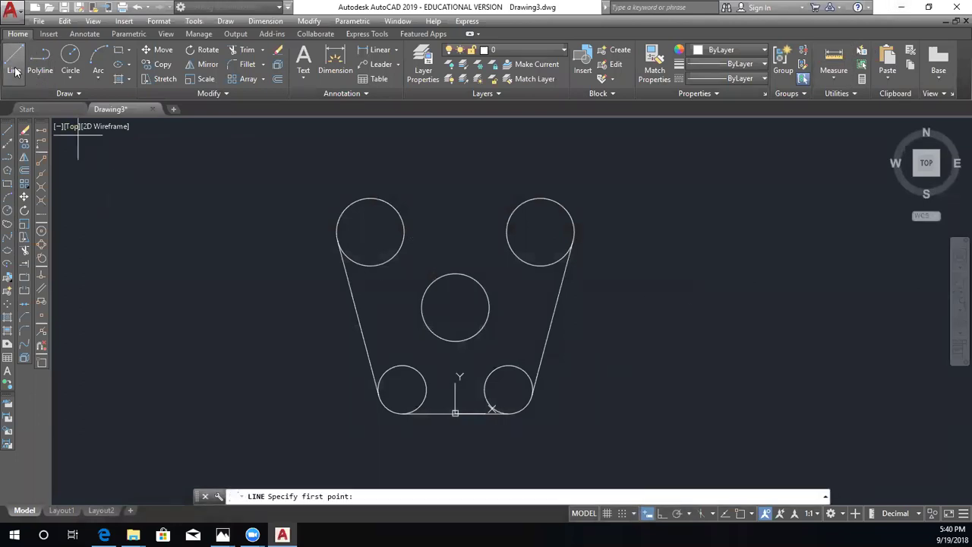
left_click(41, 278)
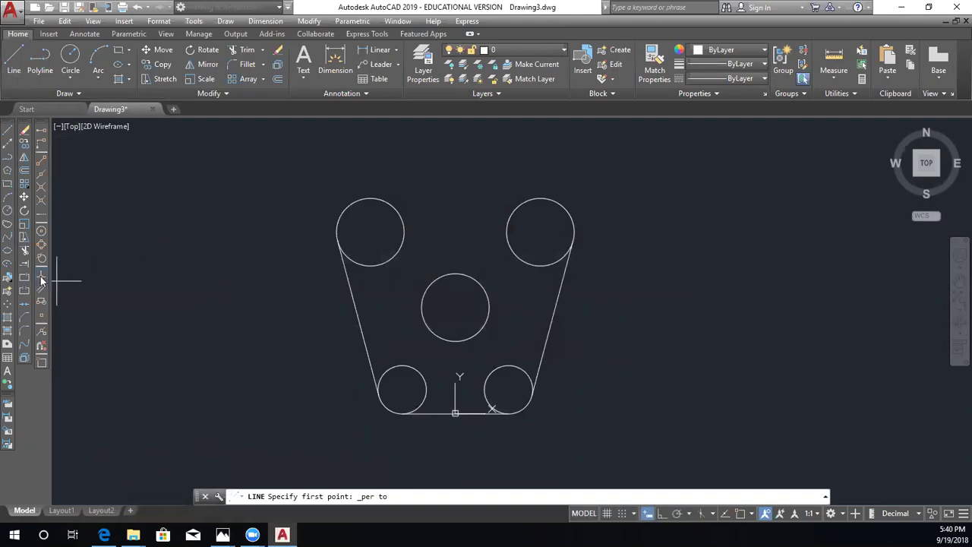
left_click(348, 291)
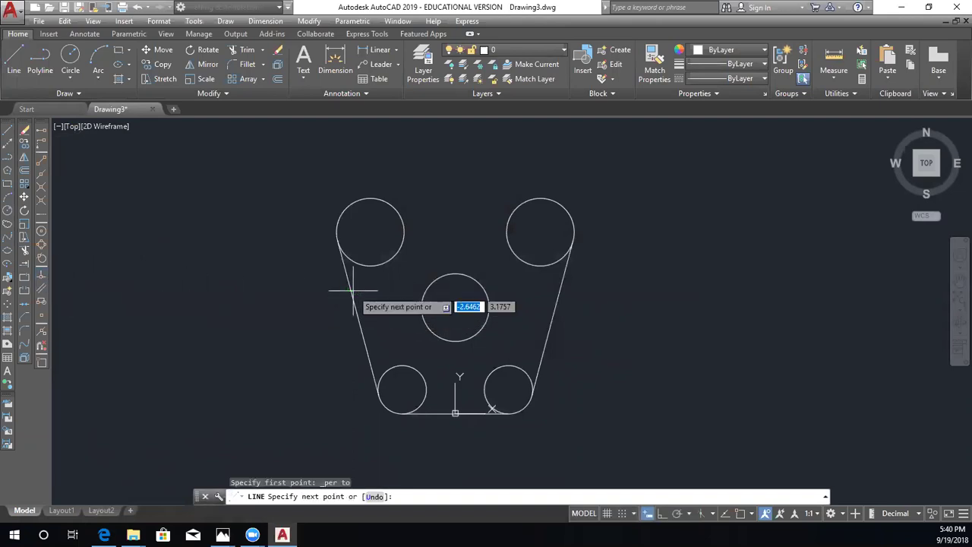
left_click(454, 250)
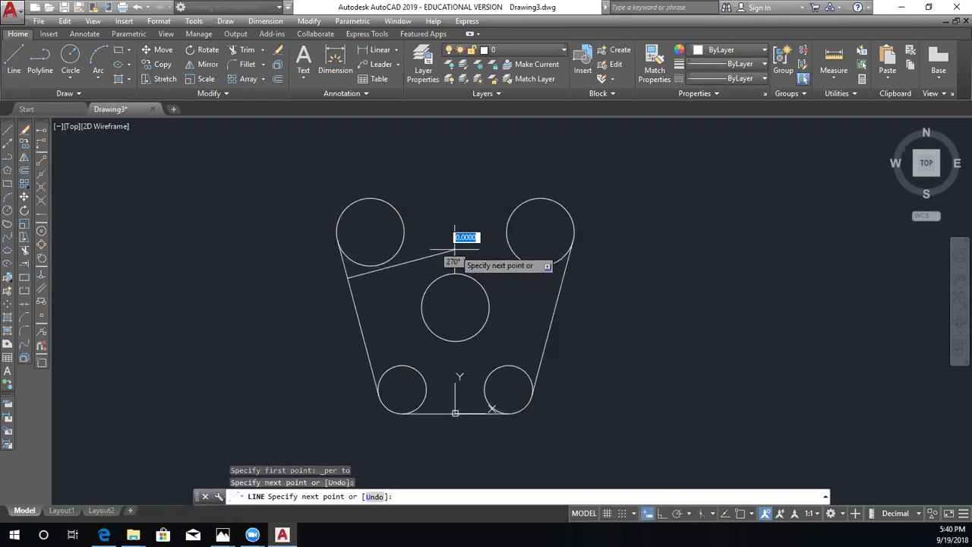
key("Escape")
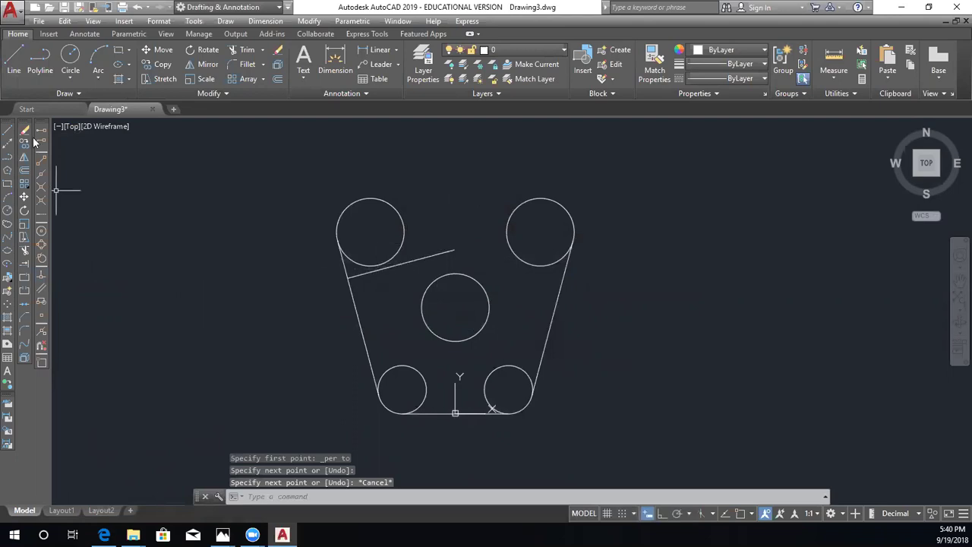
Draw a matching guide line perpendicular from the plate's right side, crossing the first one above the middle circle
left_click(20, 76)
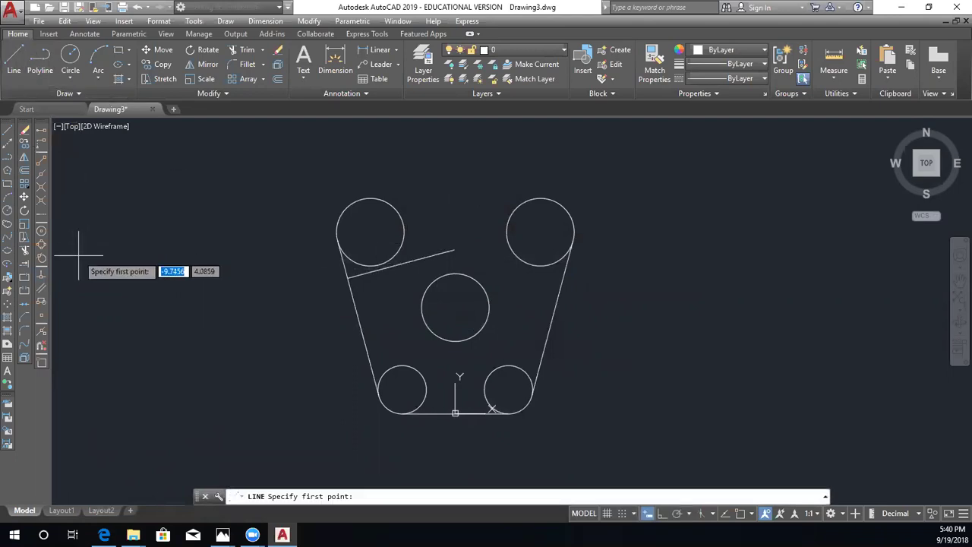
left_click(42, 281)
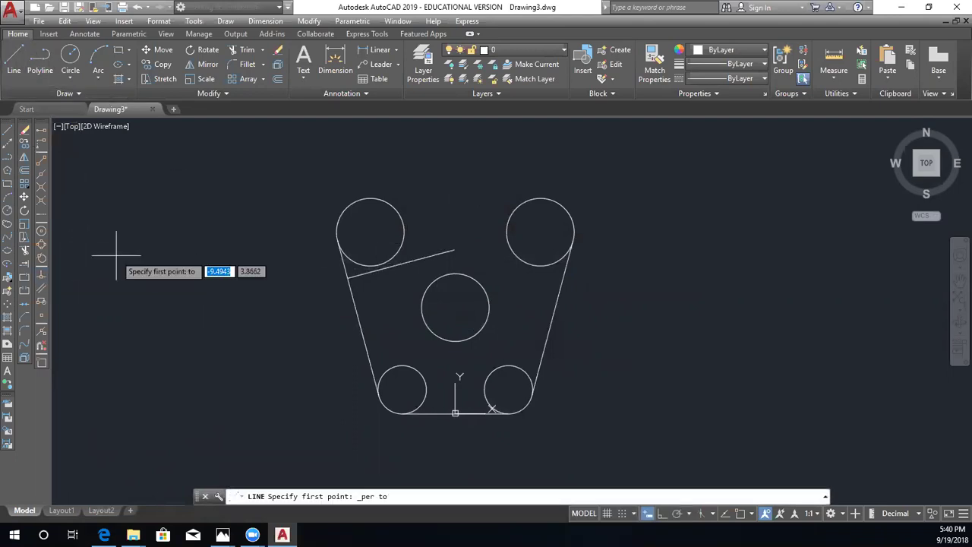
left_click(558, 291)
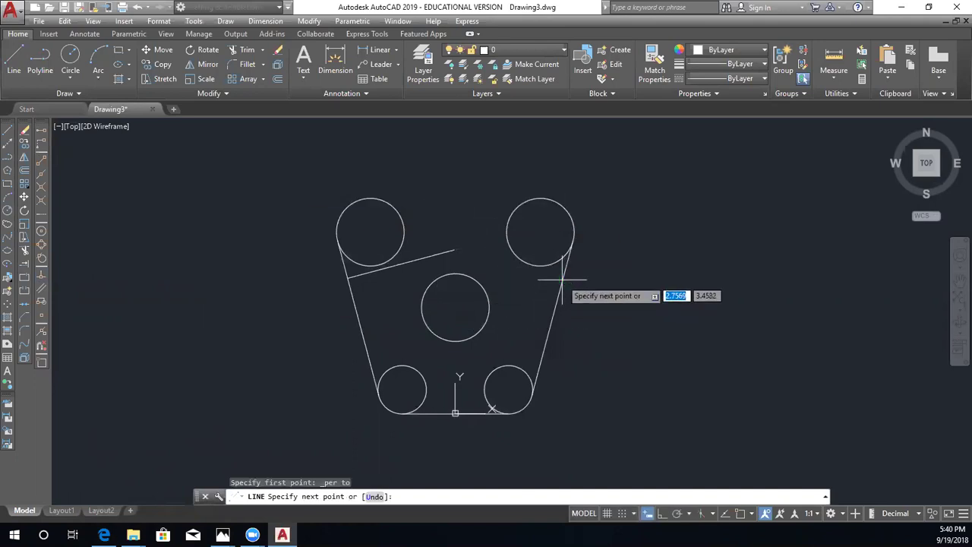
left_click(448, 246)
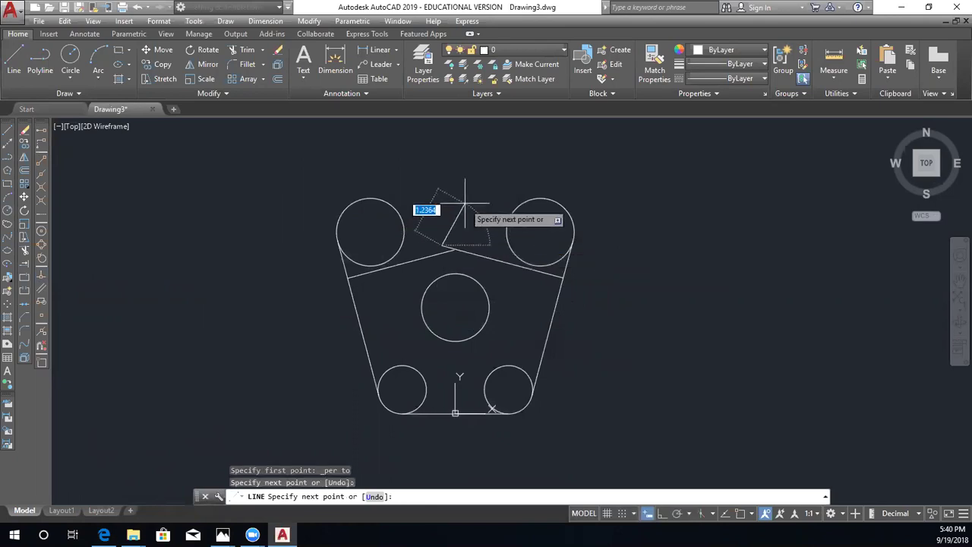
key("Escape")
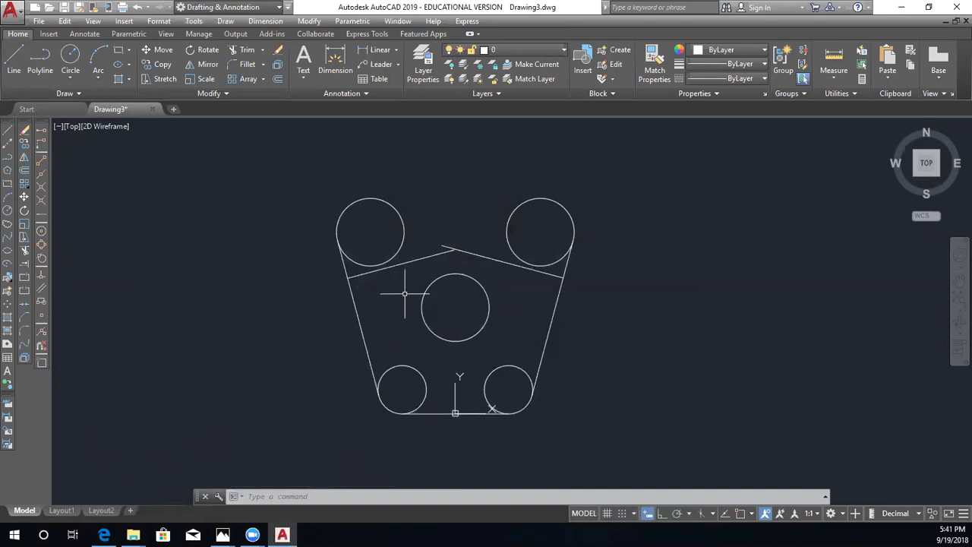
Draw a line from a tangent point on the middle circle's left side, perpendicular to the left guide line
left_click(13, 61)
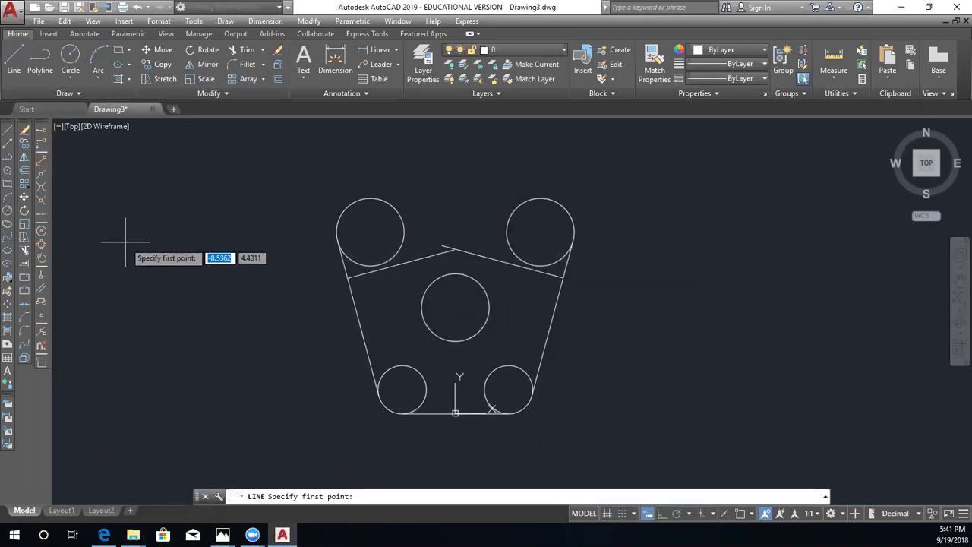
left_click(41, 257)
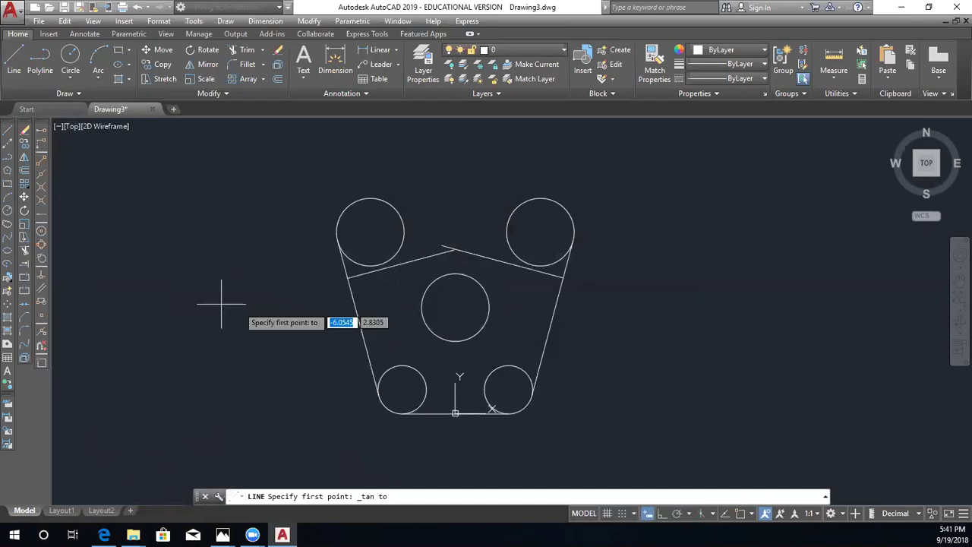
left_click(402, 313)
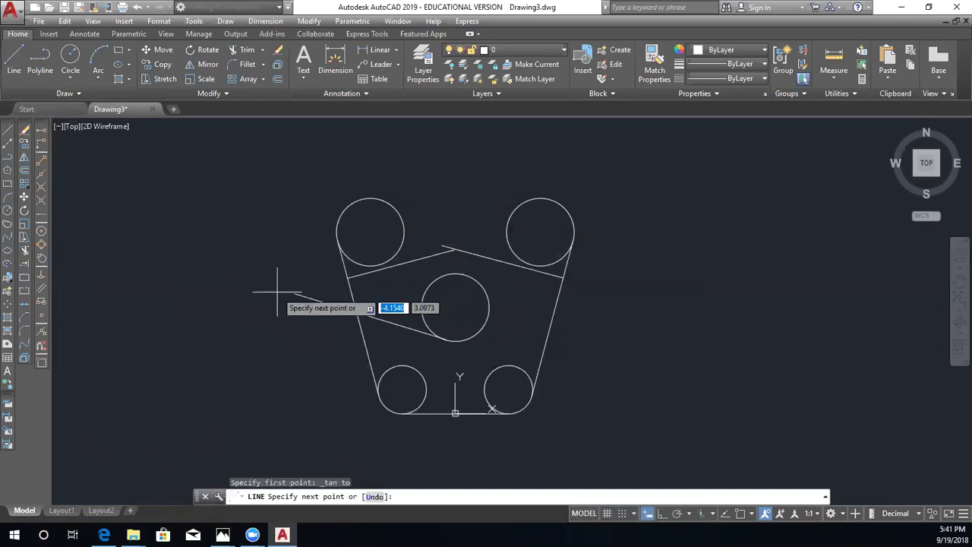
left_click(42, 277)
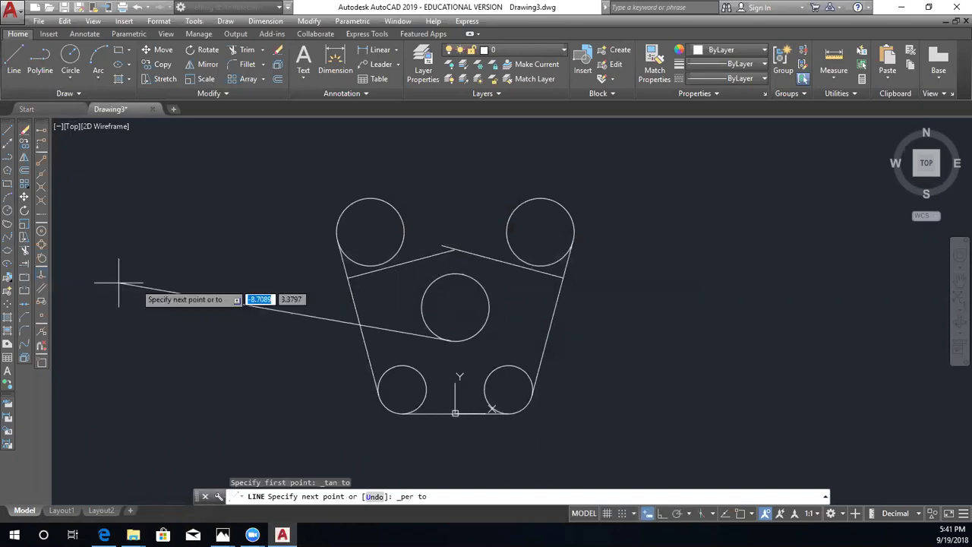
left_click(410, 262)
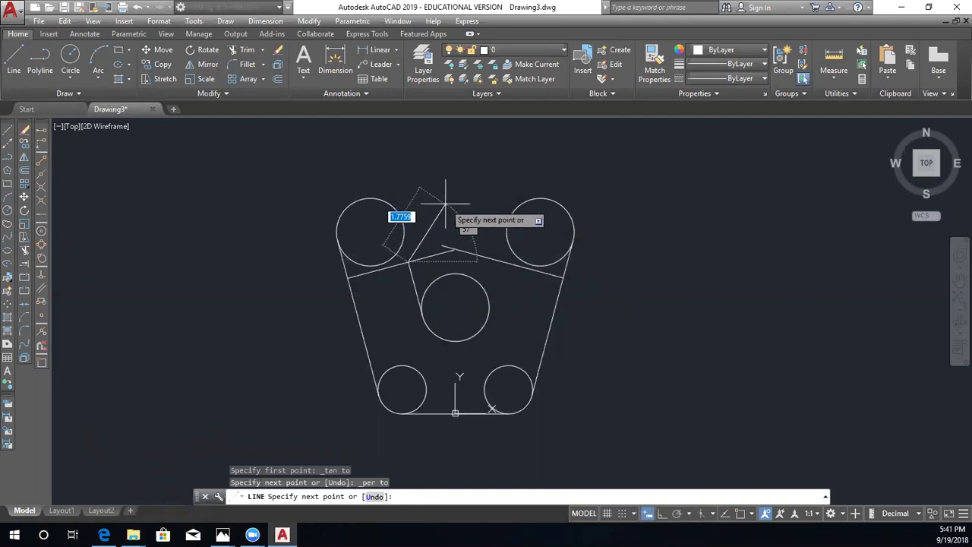
key("Escape")
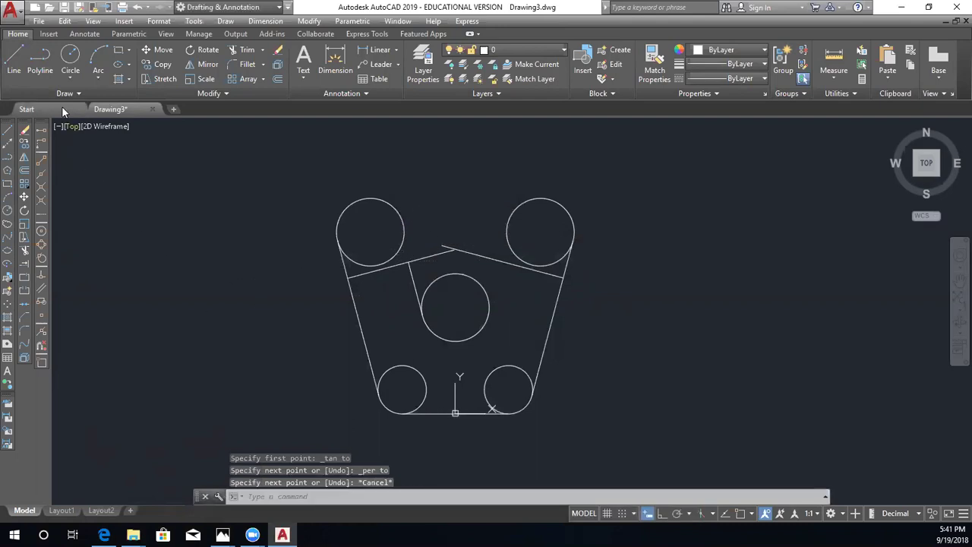
Draw a line from a tangent point on the middle circle's right side, perpendicular to the right guide line
left_click(13, 70)
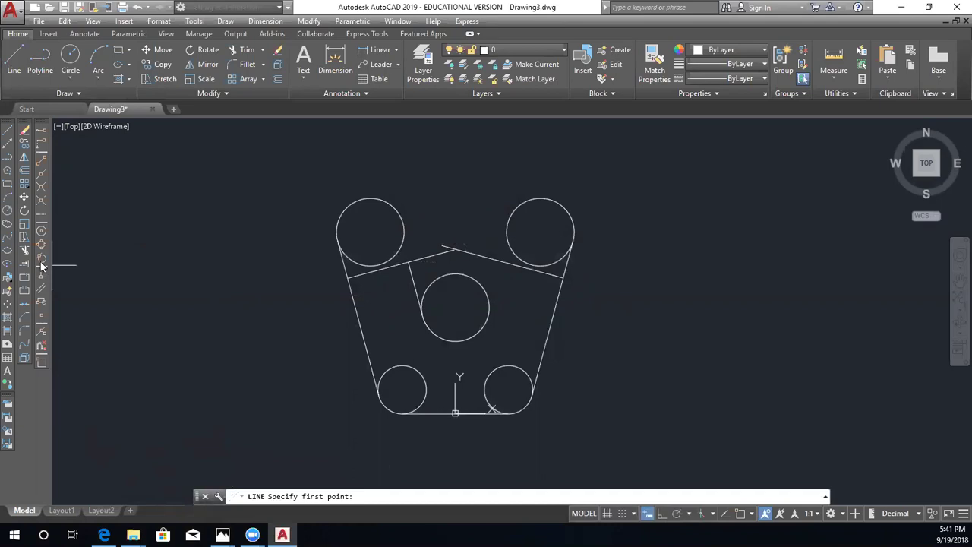
left_click(41, 259)
left_click(468, 327)
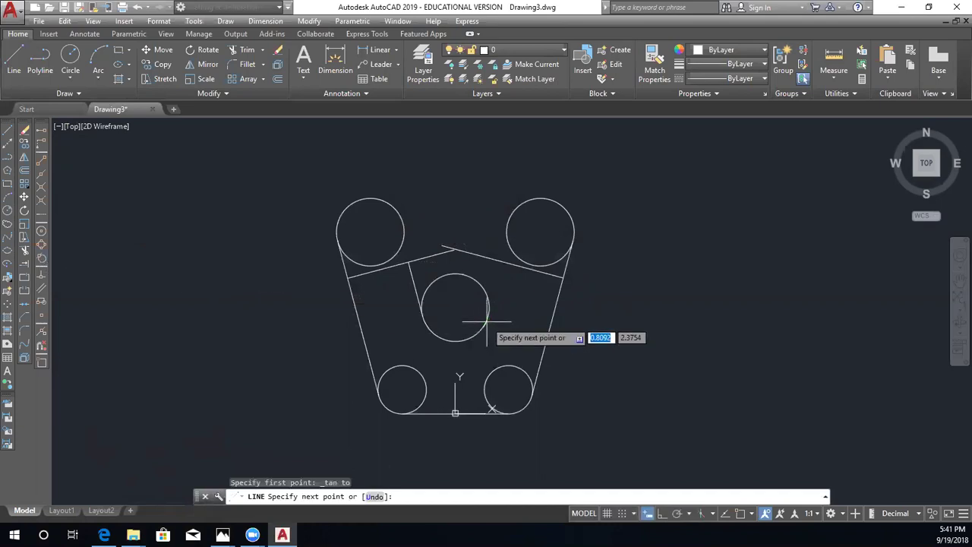
left_click(41, 279)
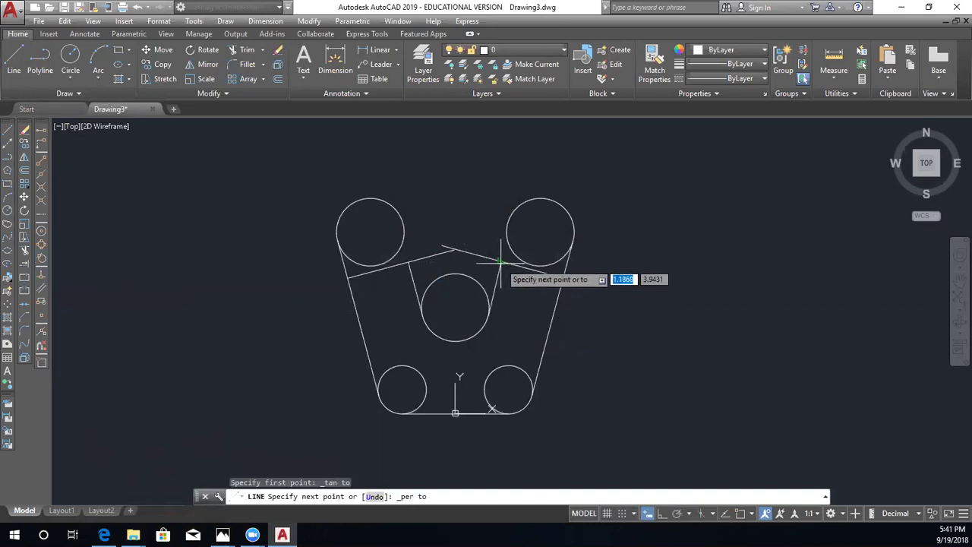
left_click(500, 262)
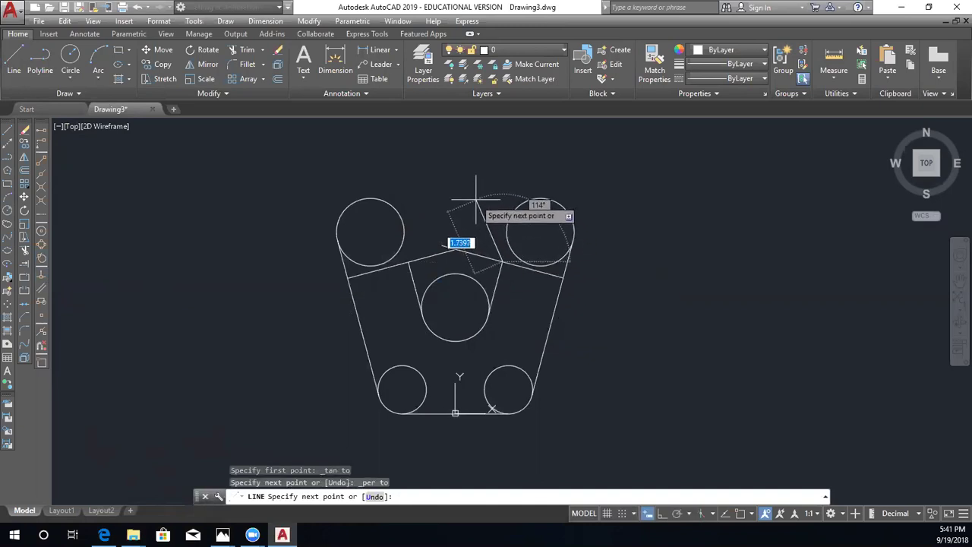
key("Escape")
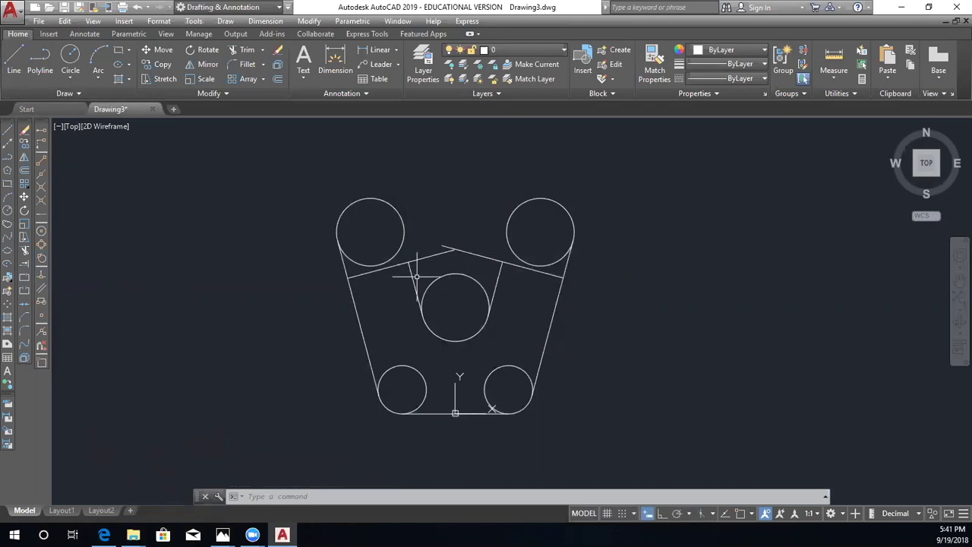
Stretch the upper end of the right inner tangent line 10 units along its direction, past the upper-right circle
left_click(498, 279)
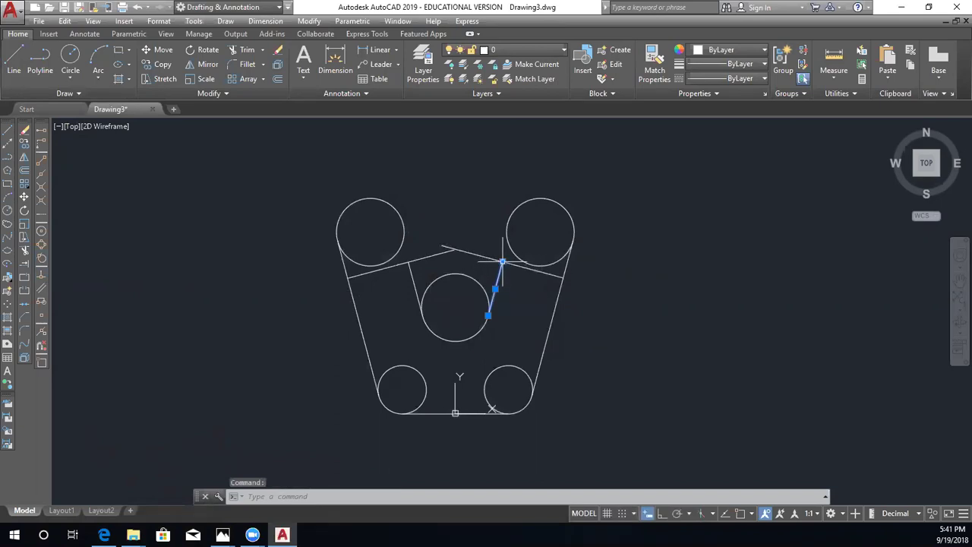
left_click(502, 262)
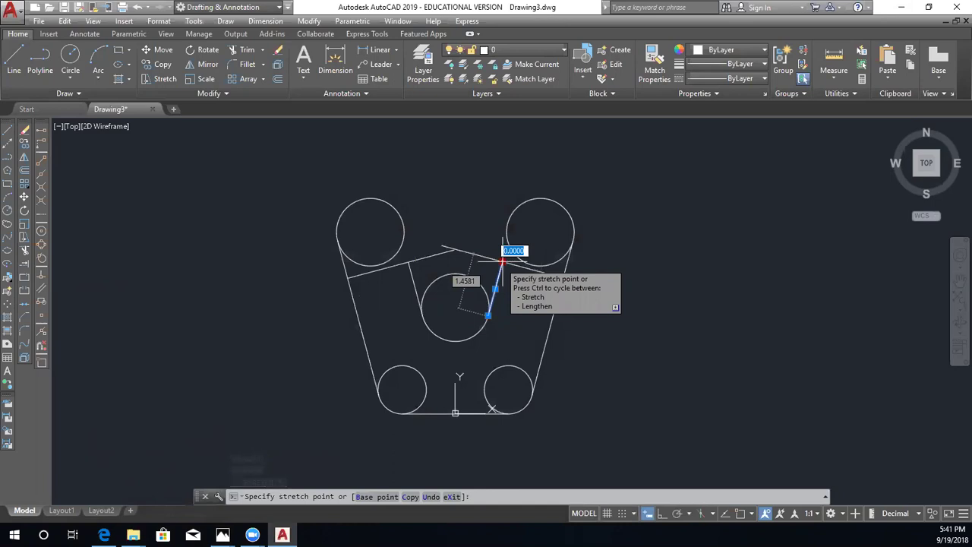
type("10")
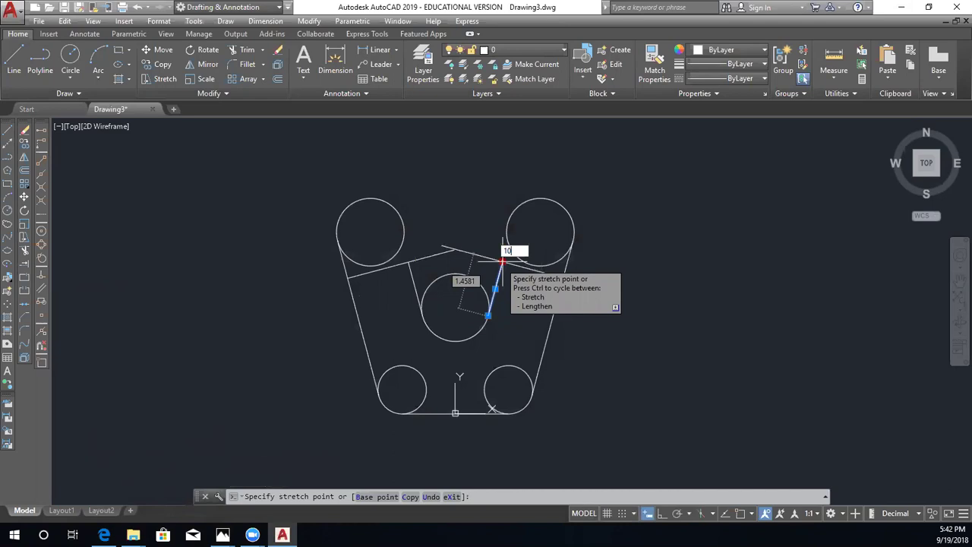
key("Return")
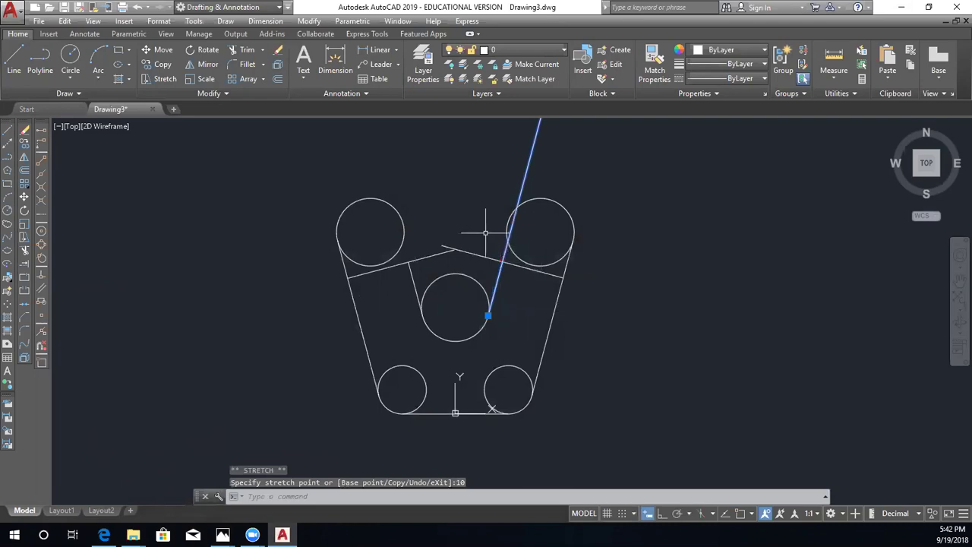
key("Escape")
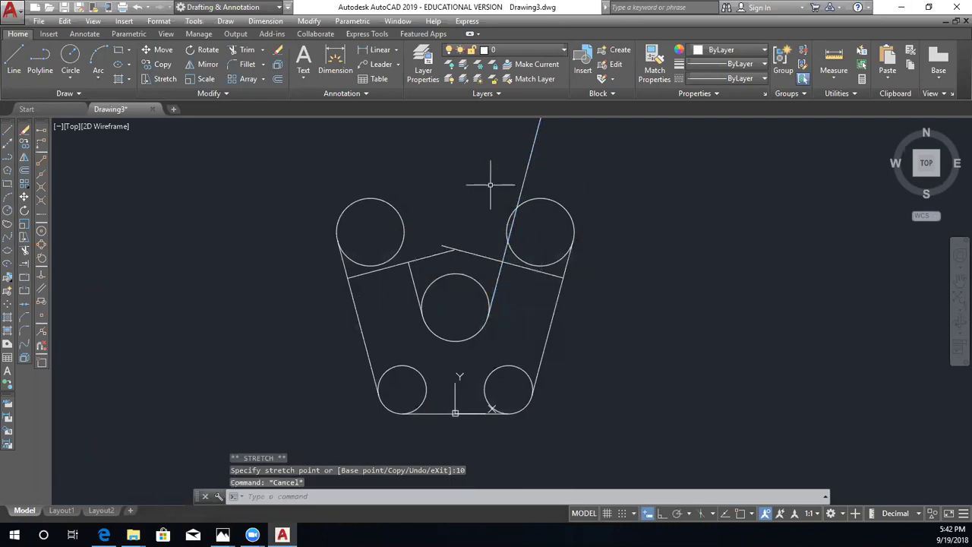
Stretch the upper end of the left inner tangent line 10 units along its direction, past the upper-left circle
left_click(16, 67)
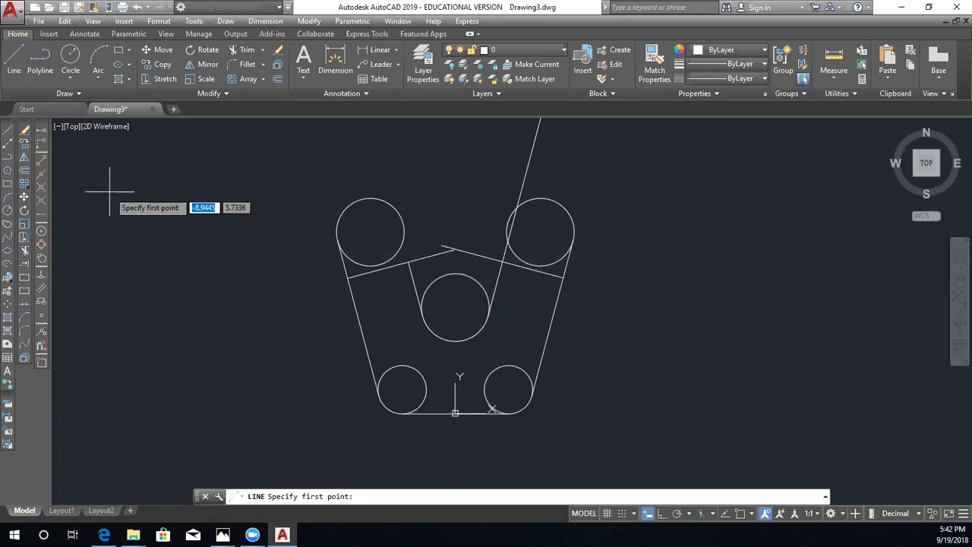
key("Escape")
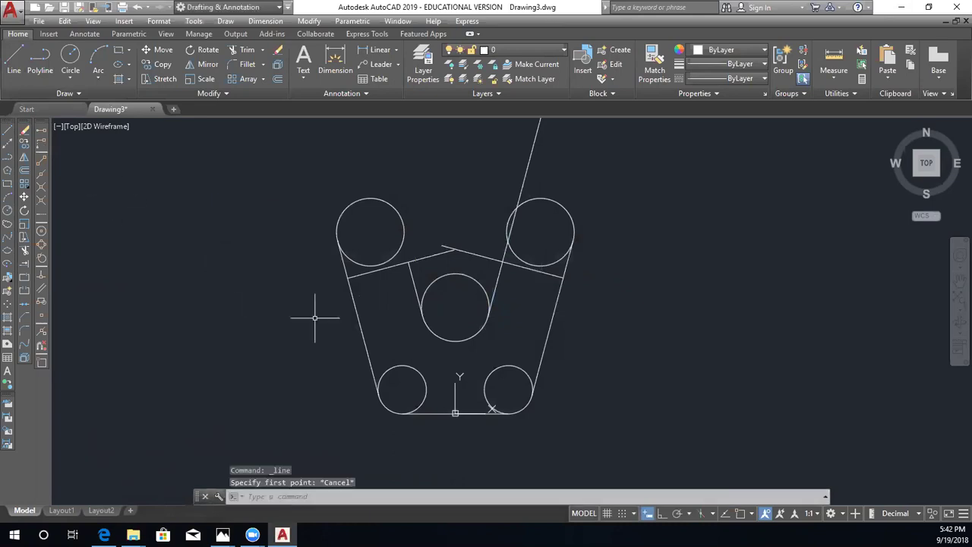
left_click(414, 284)
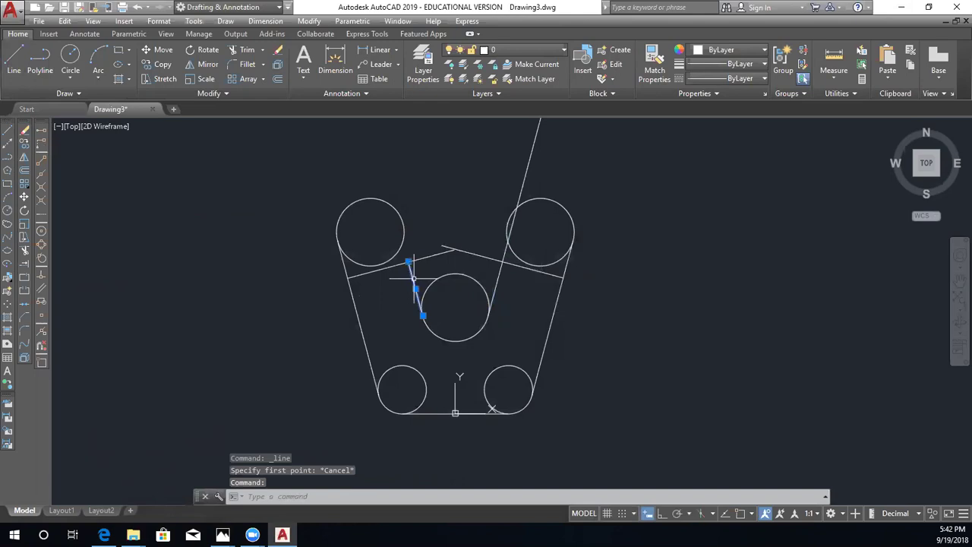
mouse_move(409, 262)
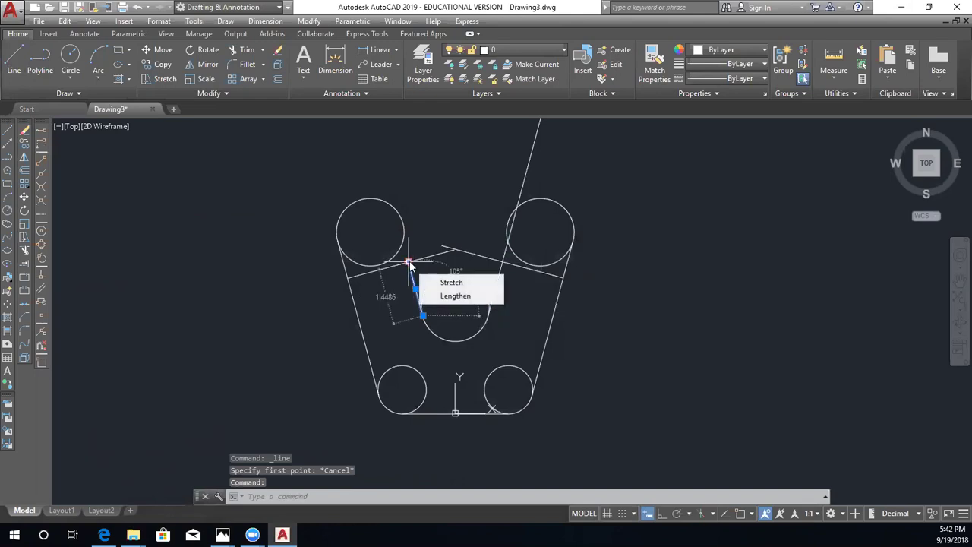
left_click(409, 262)
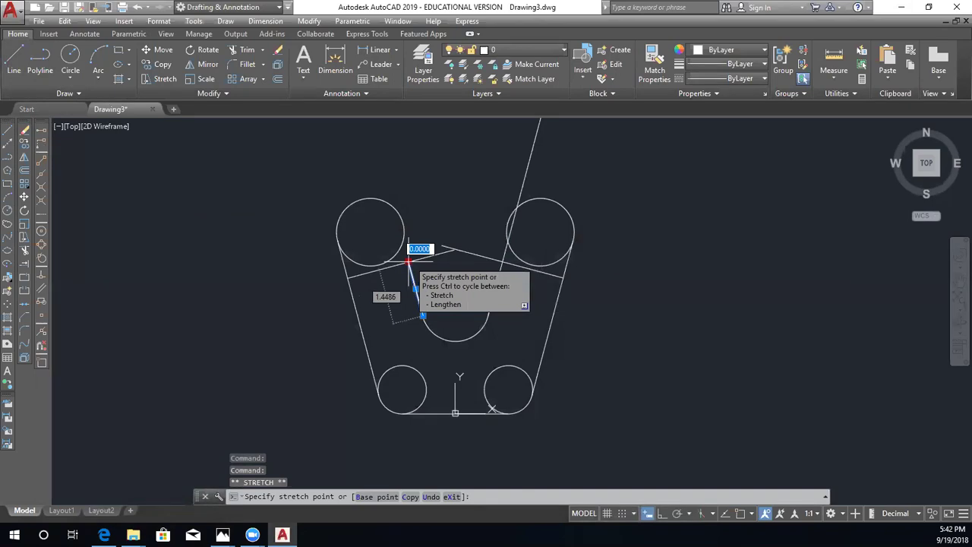
type("10")
key("Return")
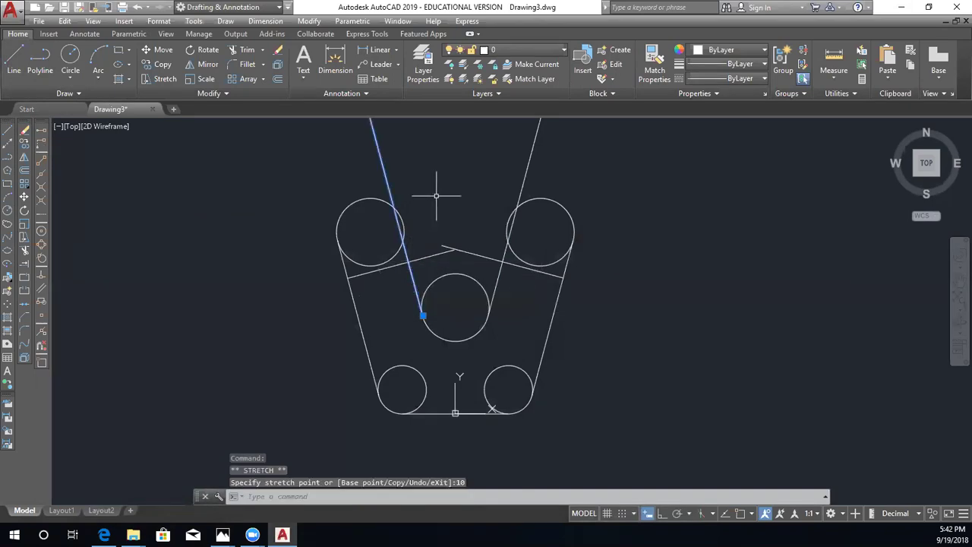
key("Escape")
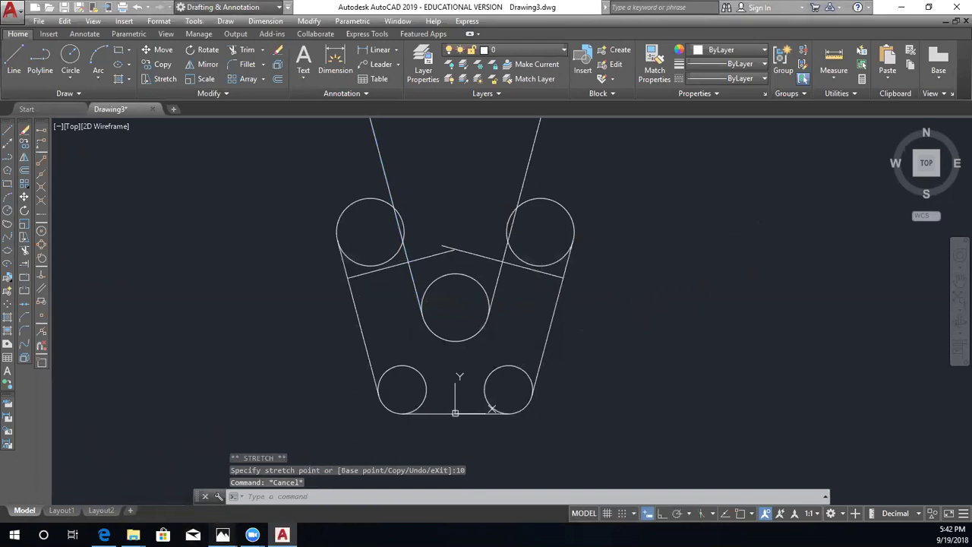
Check the V-Slide Plate image in Photos, return to AutoCAD and draw a line tangent from the upper-right circle's top, perpendicular to the right inner line
mouse_move(223, 534)
left_click(173, 501)
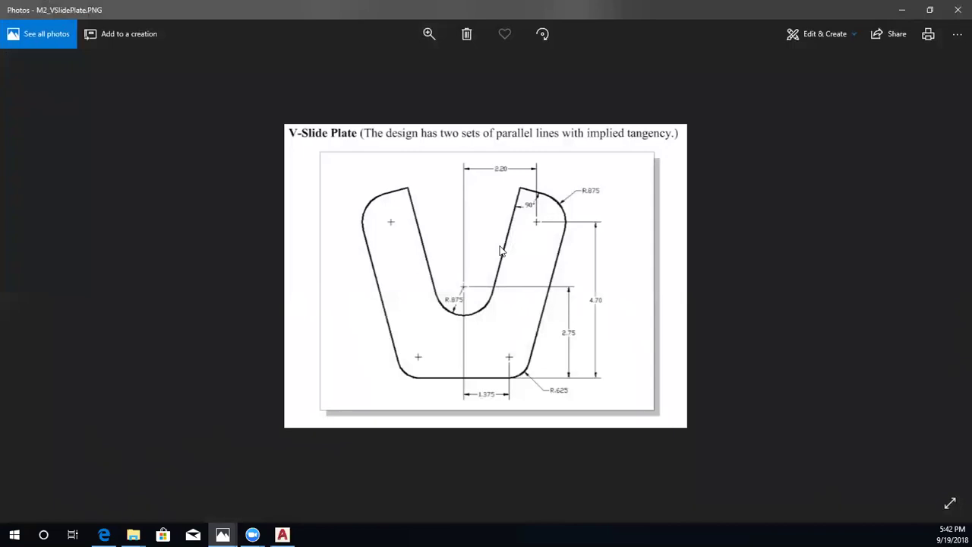
key("alt+Tab")
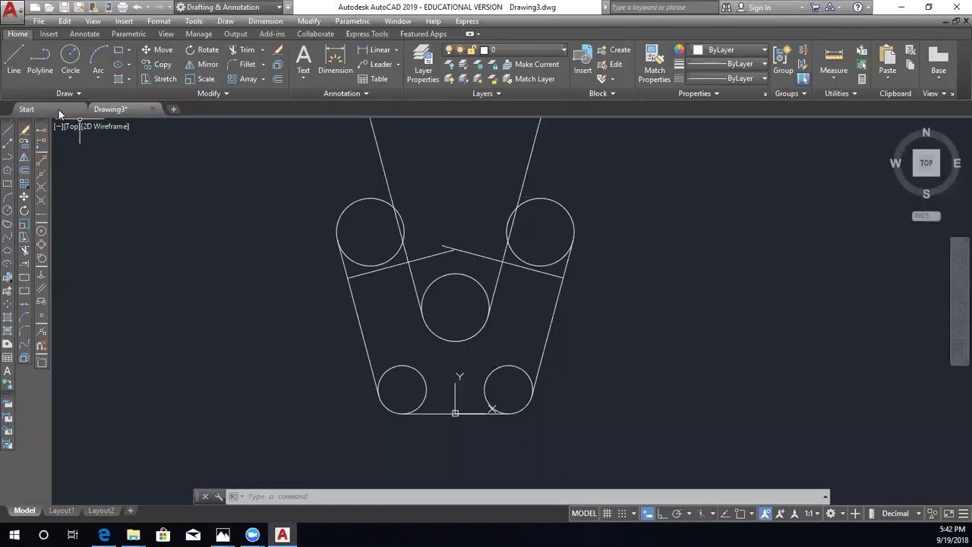
left_click(13, 70)
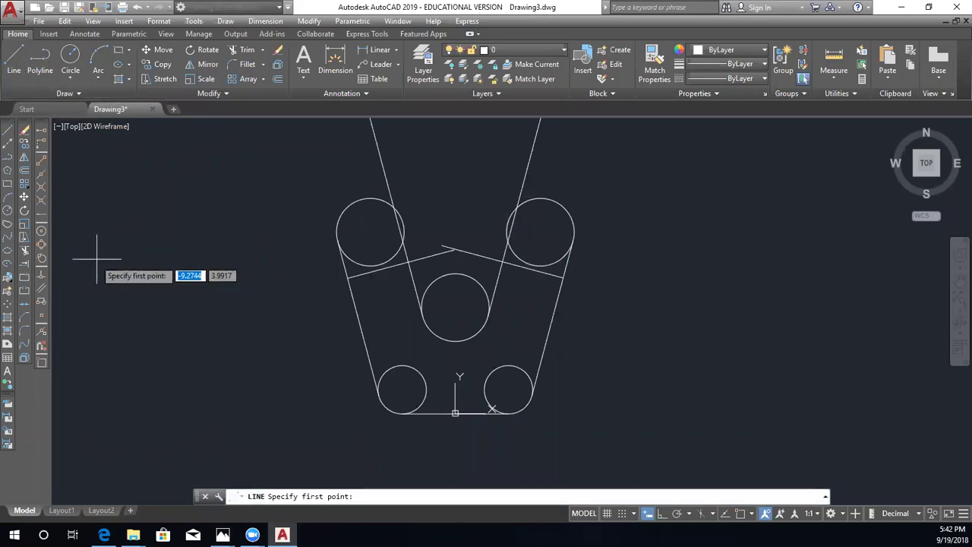
left_click(42, 259)
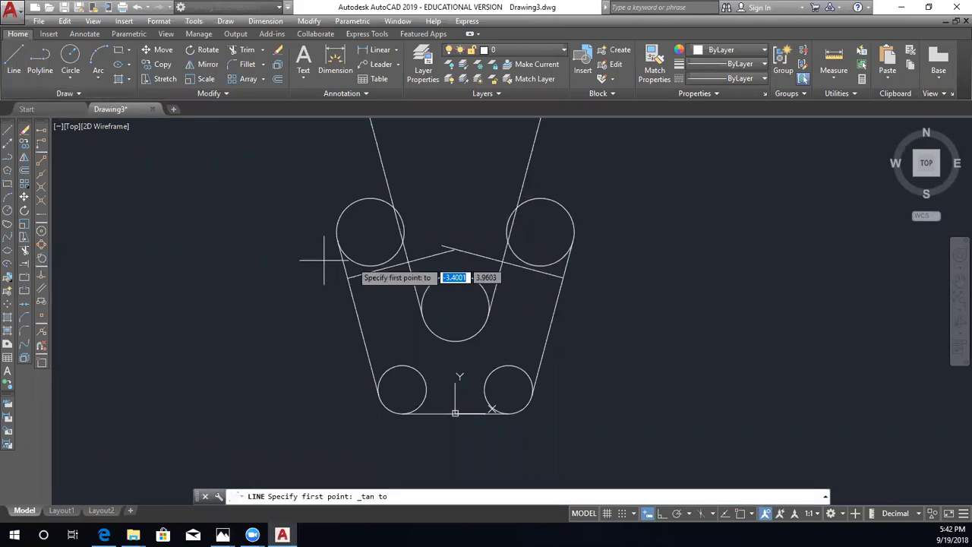
left_click(543, 201)
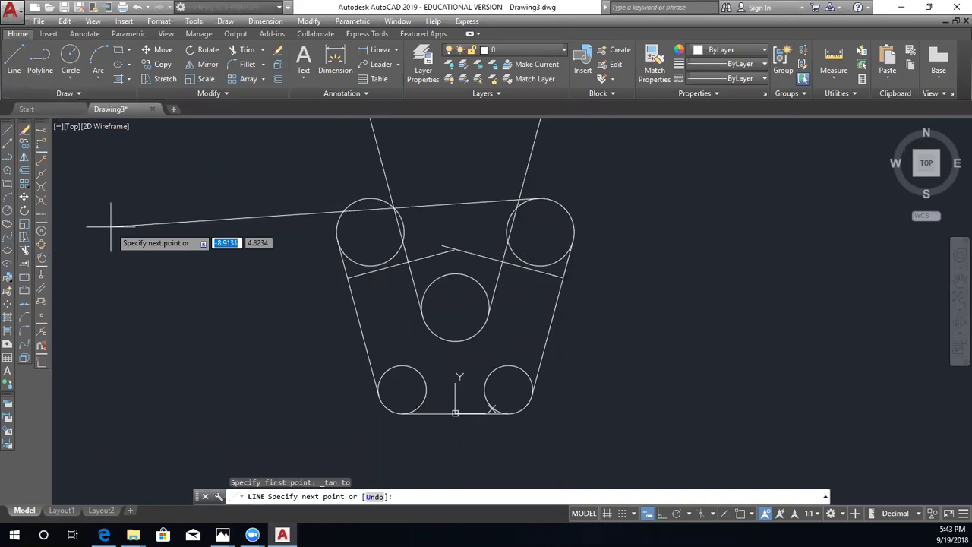
left_click(40, 278)
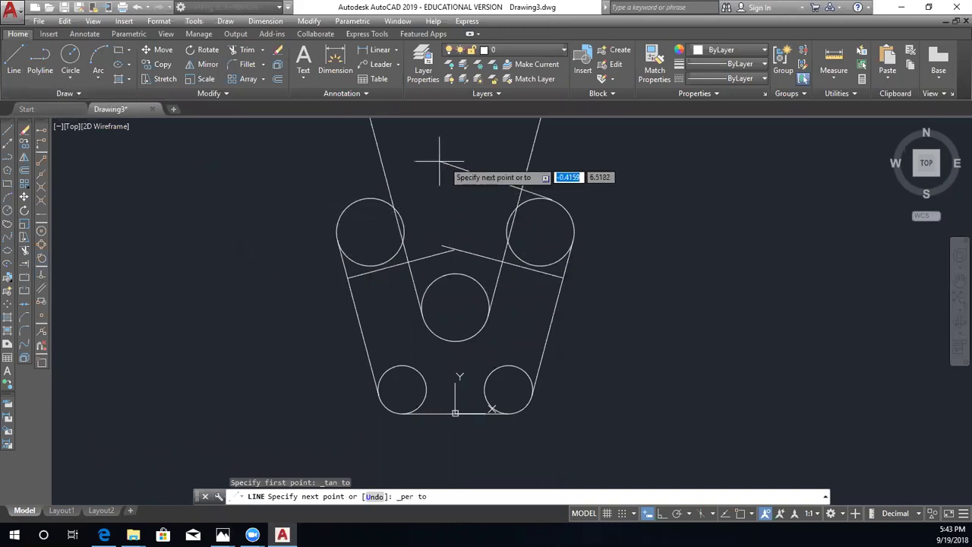
left_click(520, 189)
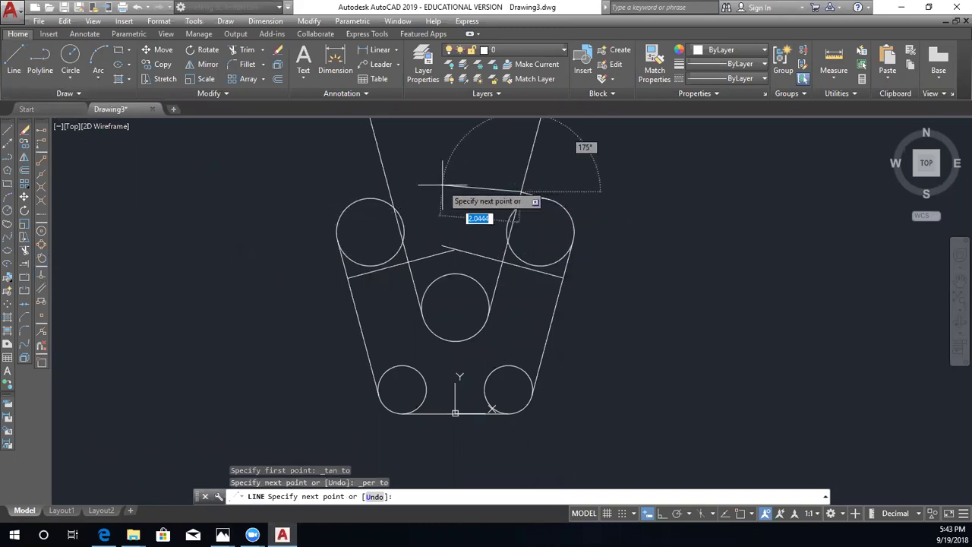
key("Escape")
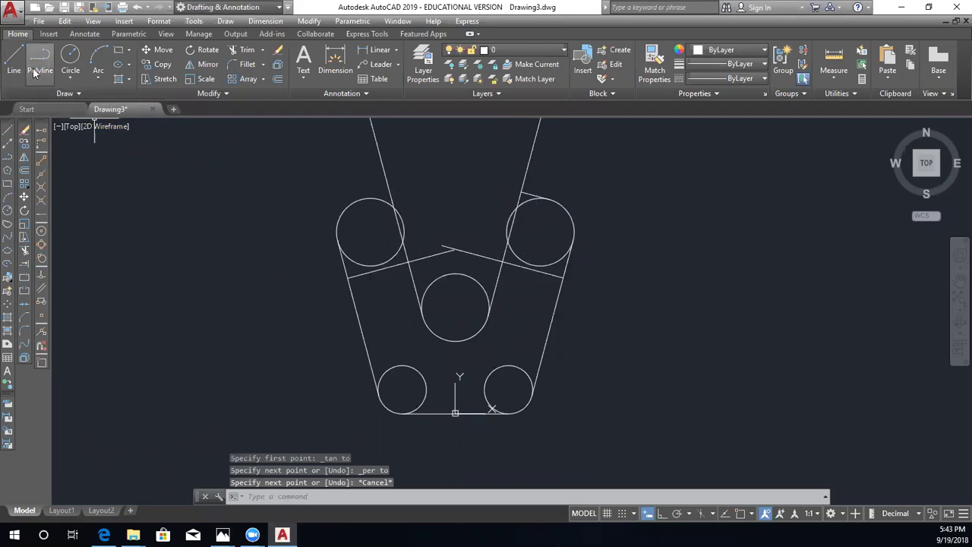
Draw a line from a tangent point on the upper-left circle's top, perpendicular to the left inner line
left_click(13, 71)
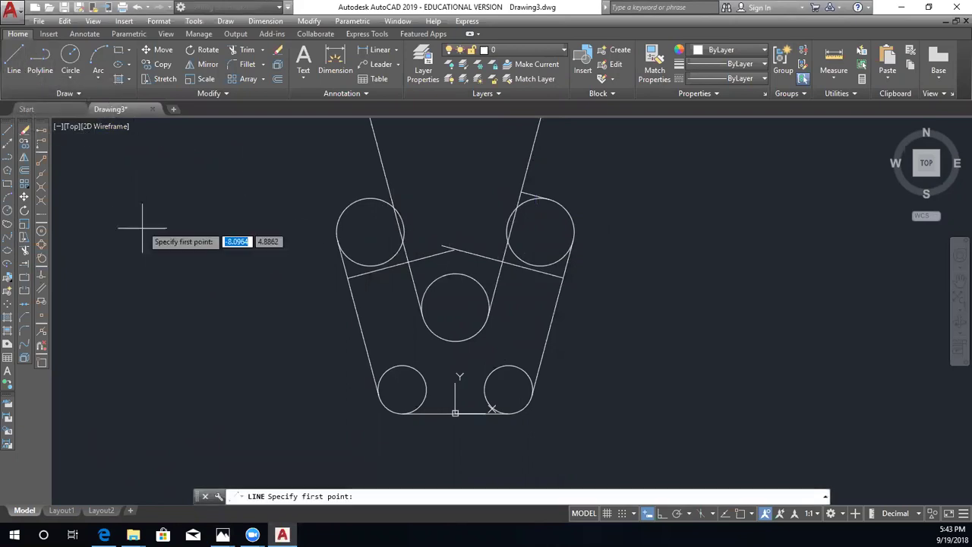
left_click(43, 257)
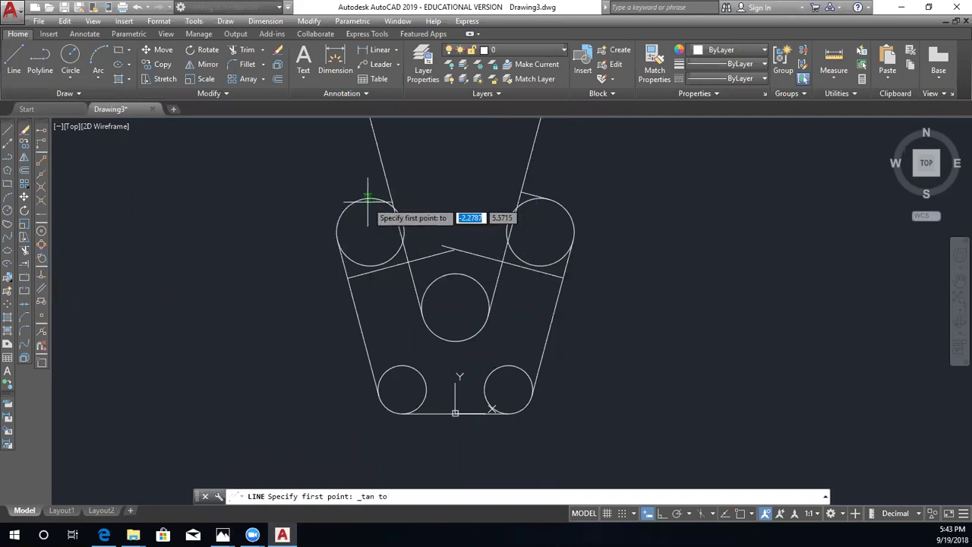
left_click(346, 208)
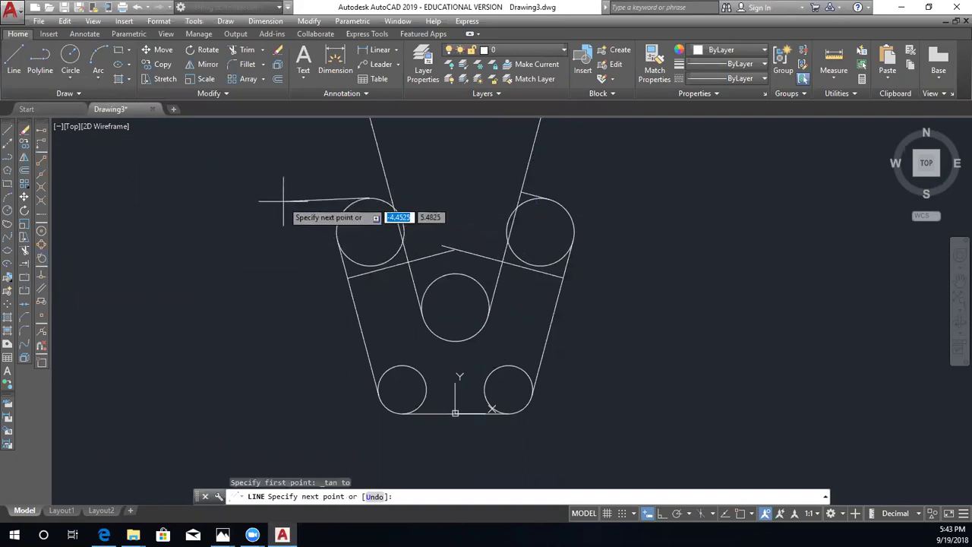
left_click(41, 275)
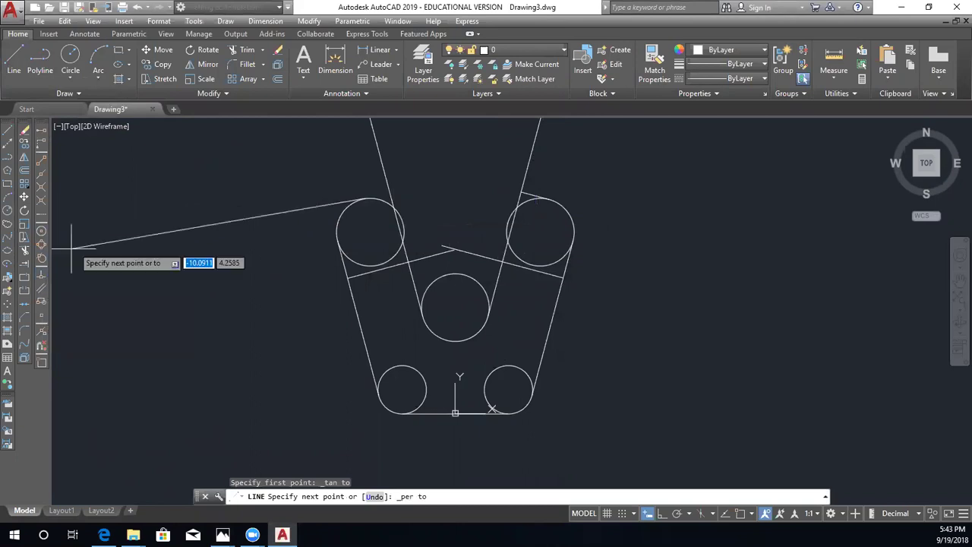
left_click(392, 195)
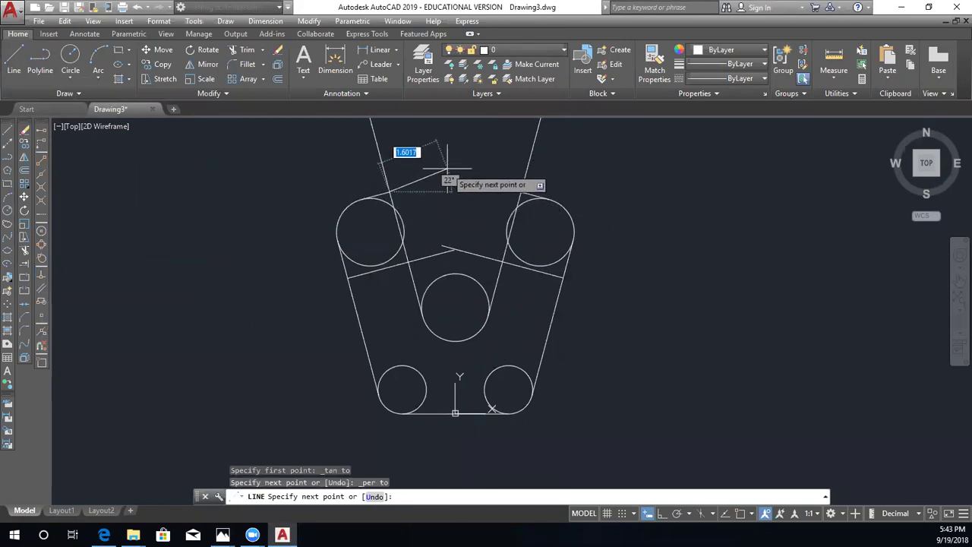
key("Escape")
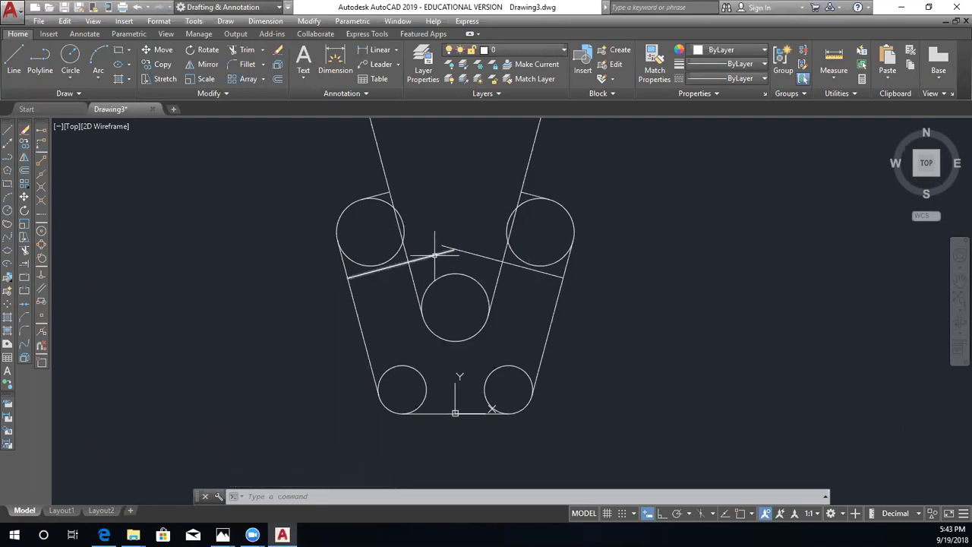
Erase the two perpendicular guide lines that cross above the middle circle
mouse_move(435, 255)
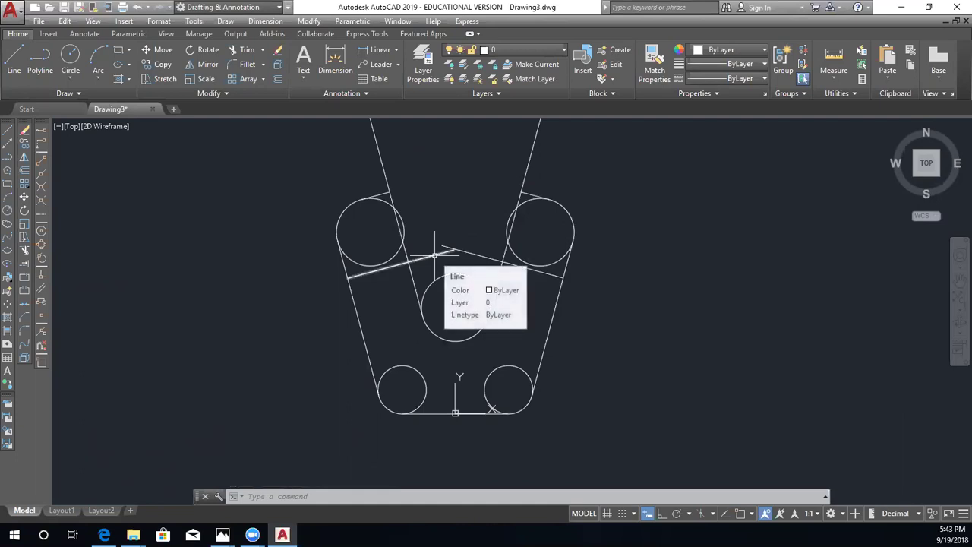
left_click(435, 255)
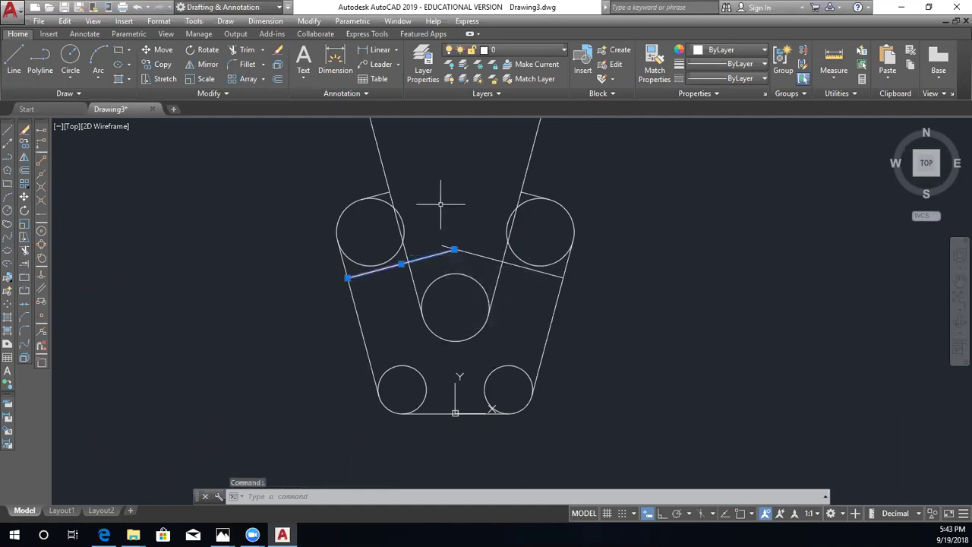
key("Delete")
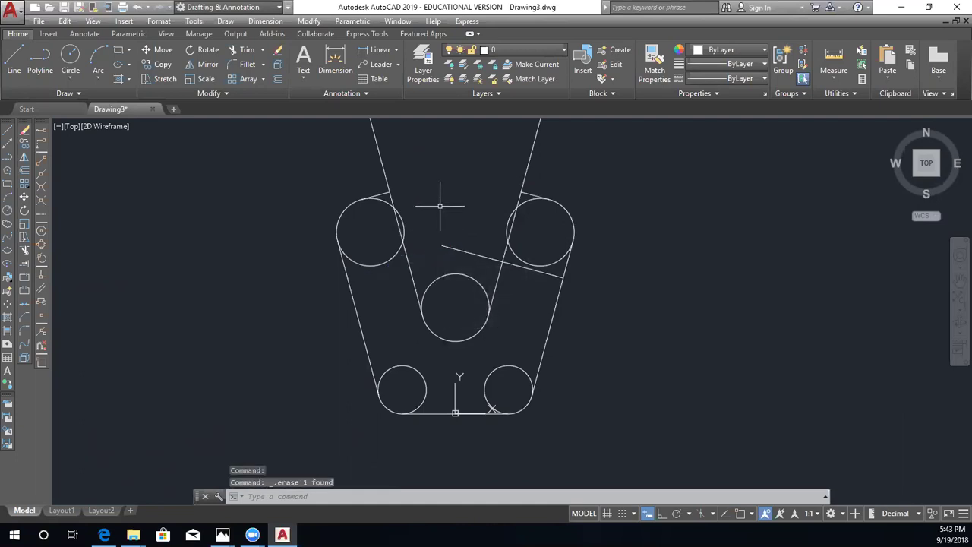
left_click(489, 256)
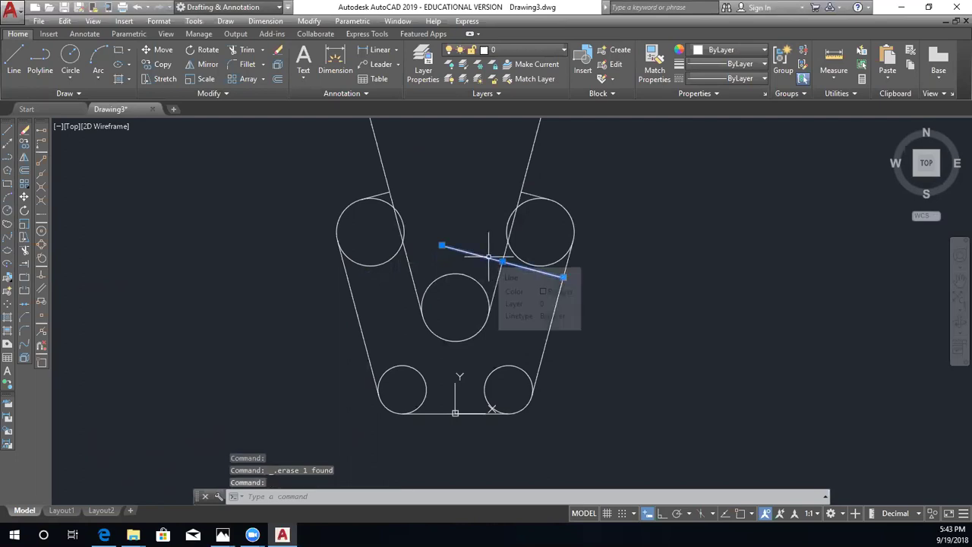
key("Delete")
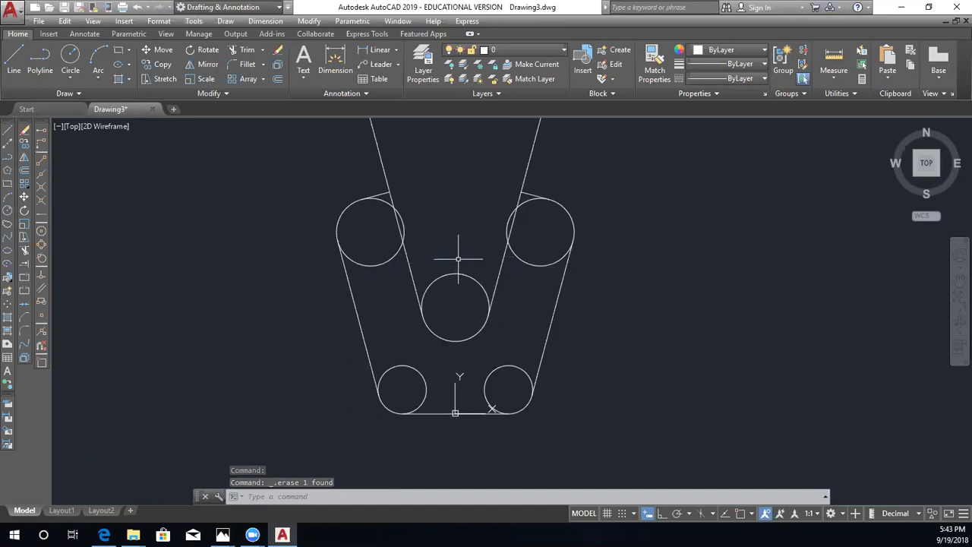
Using all objects as cutting edges, trim the upper-left circle's arc inside the plate and both inner lines above the short top edges
left_click(246, 51)
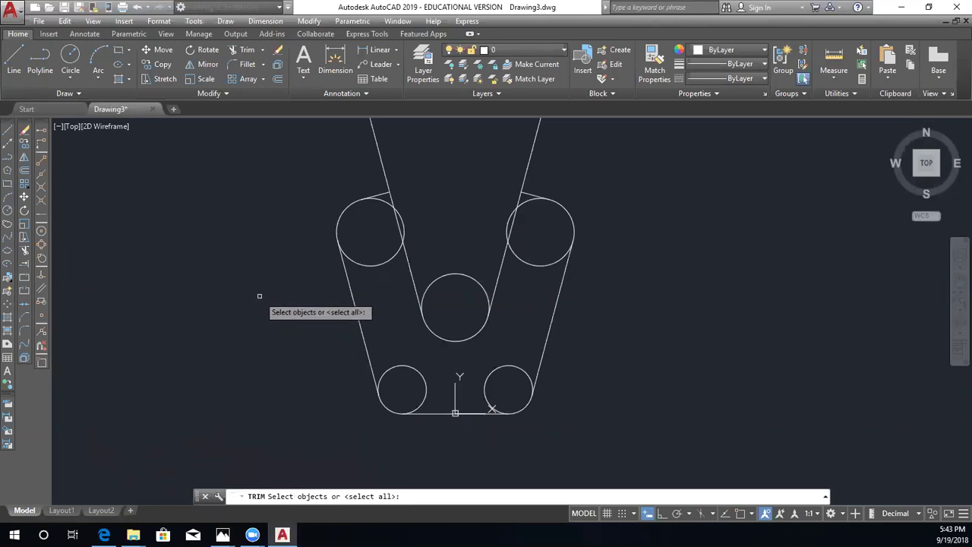
key("Return")
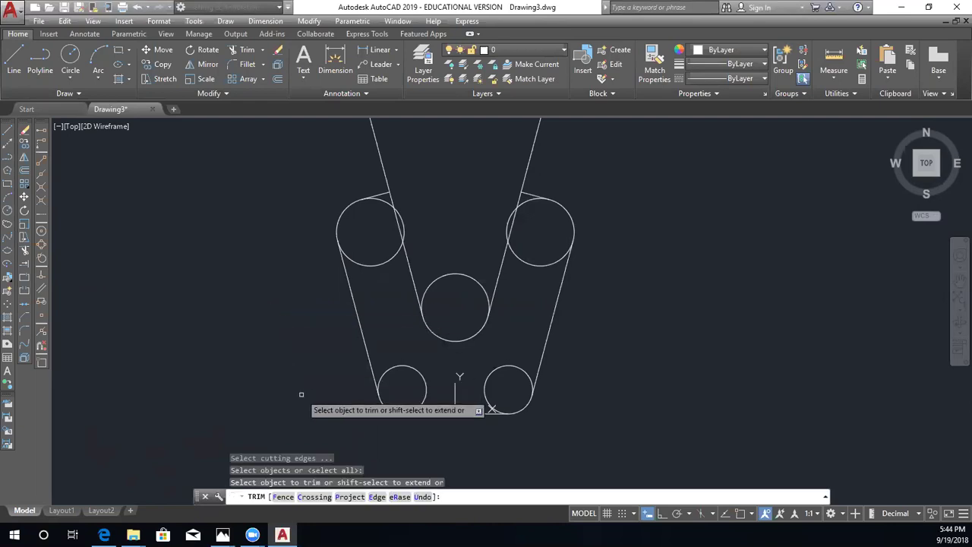
left_click(315, 497)
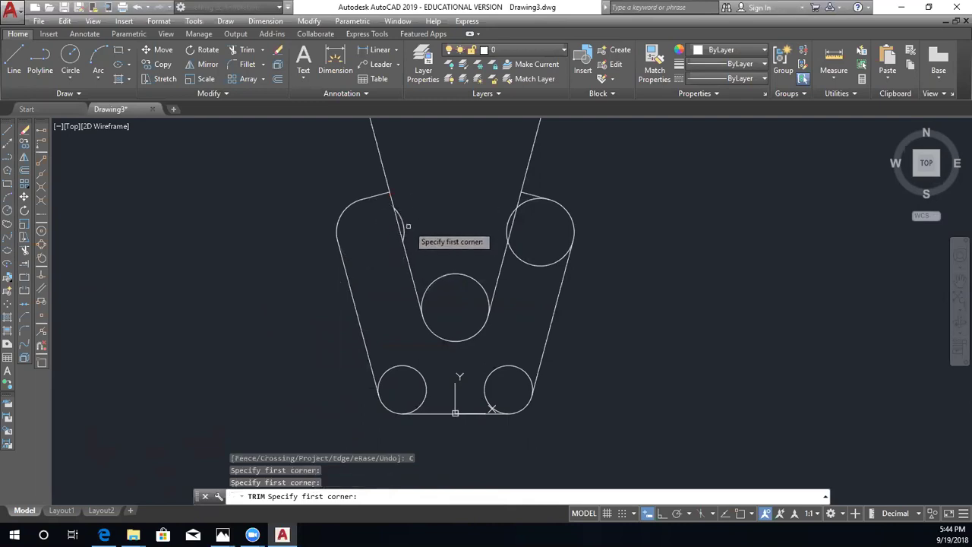
left_click(382, 175)
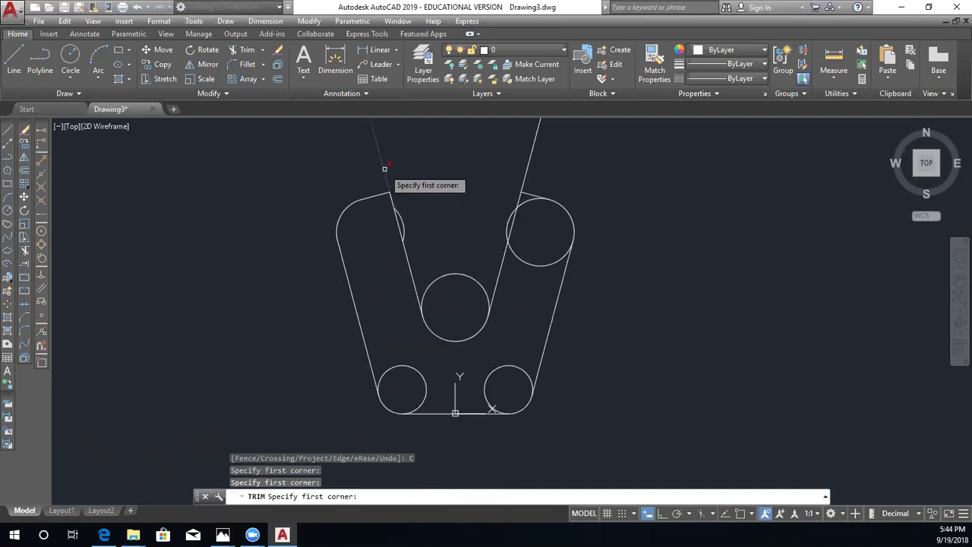
left_click(529, 168)
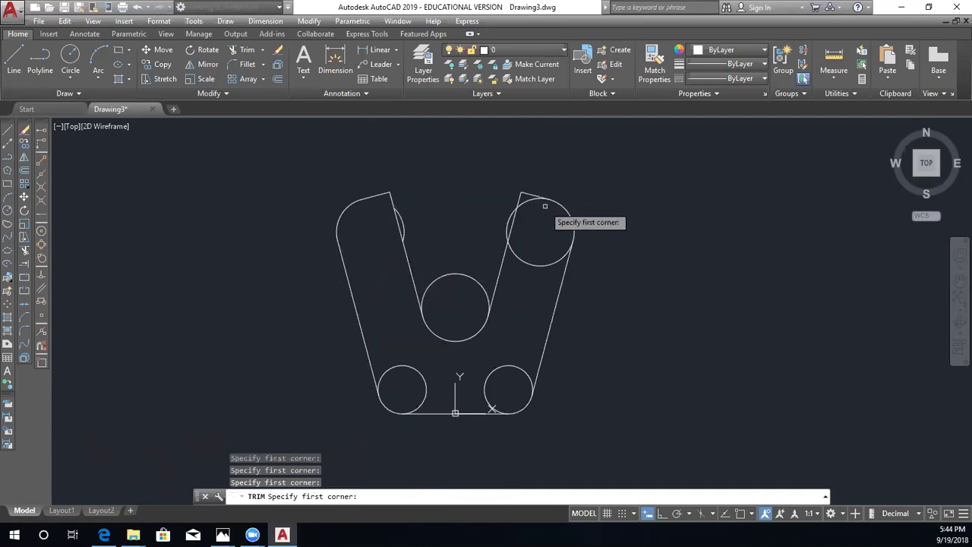
Trim away the unneeded arcs of the upper-right, middle and two lower circles, keeping only the plate's rounded outline
left_click(532, 198)
left_click(520, 257)
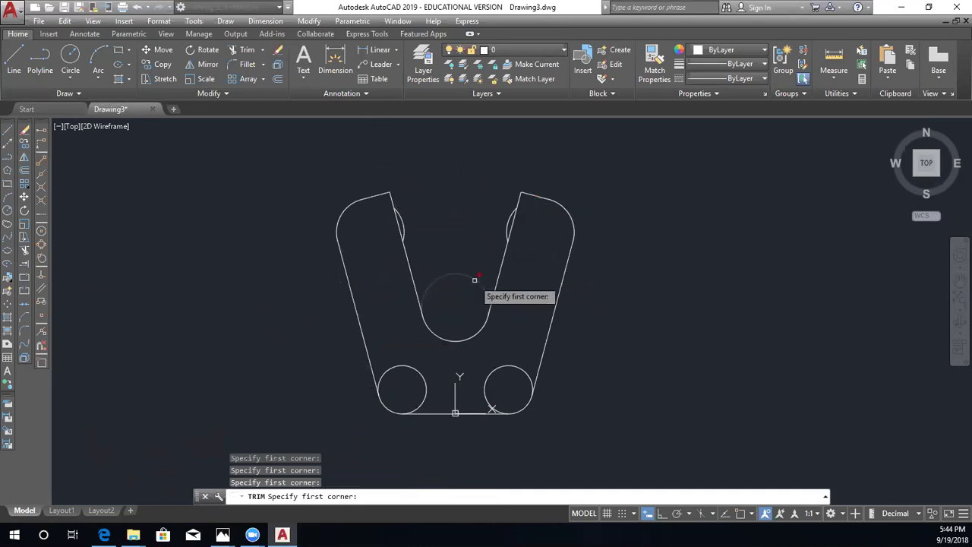
left_click(499, 369)
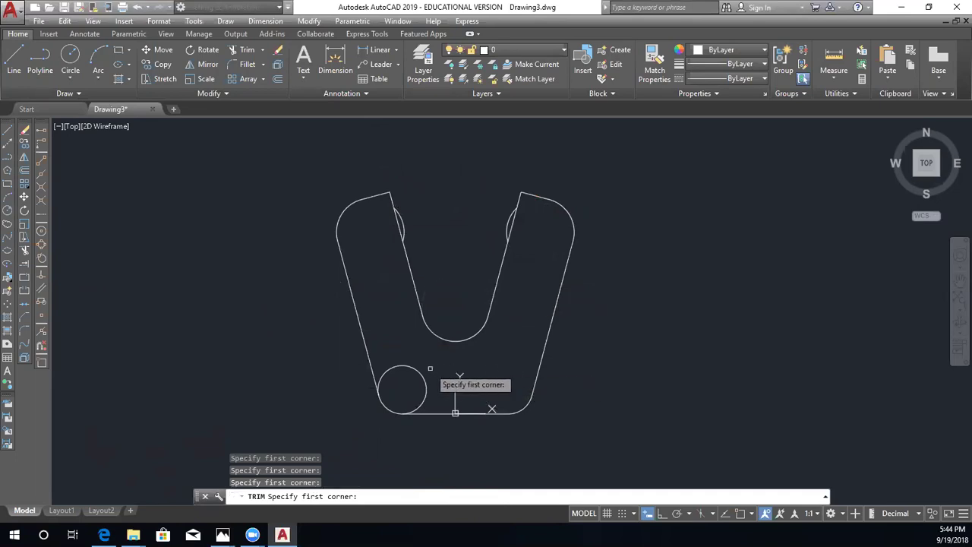
left_click(420, 374)
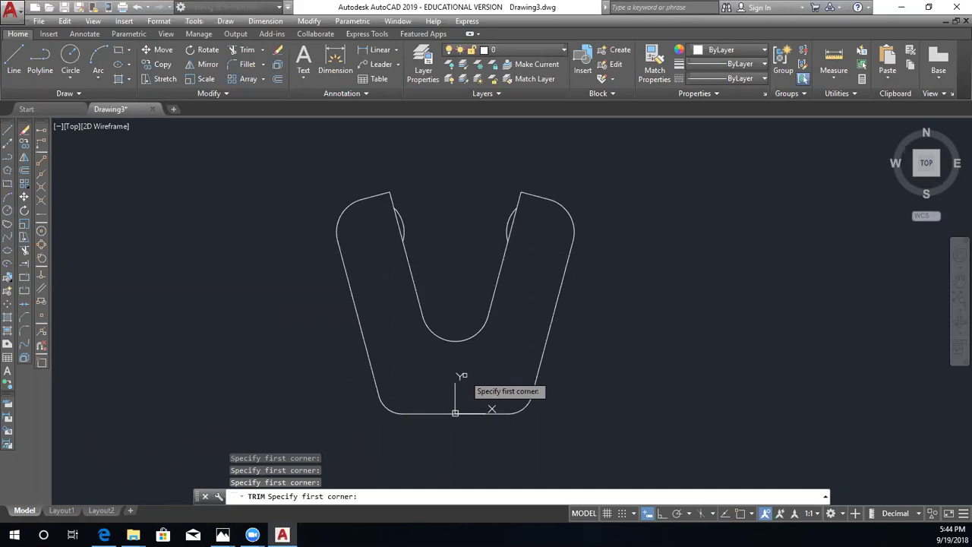
key("Escape")
Erase the two leftover arcs of the upper circles that bulge into the V-shaped slot
left_click(403, 226)
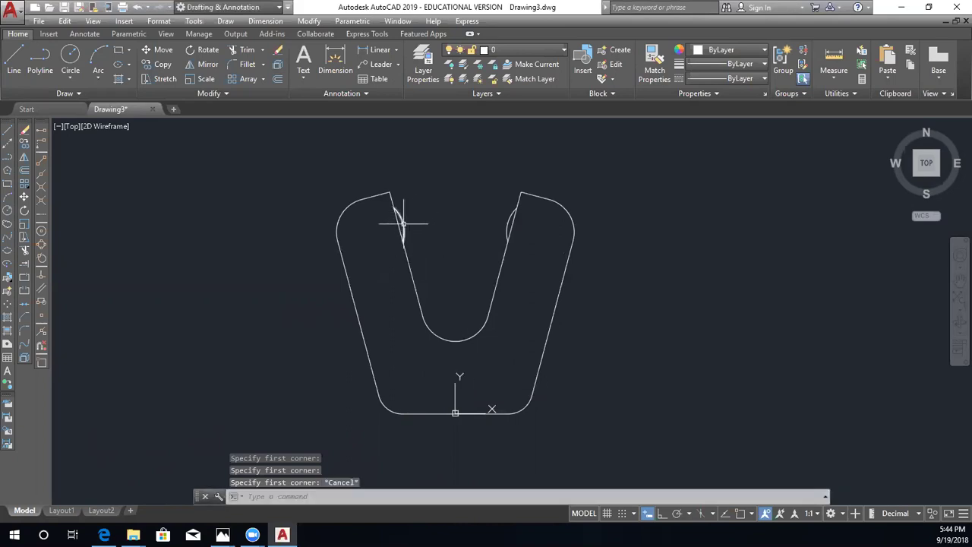
key("Delete")
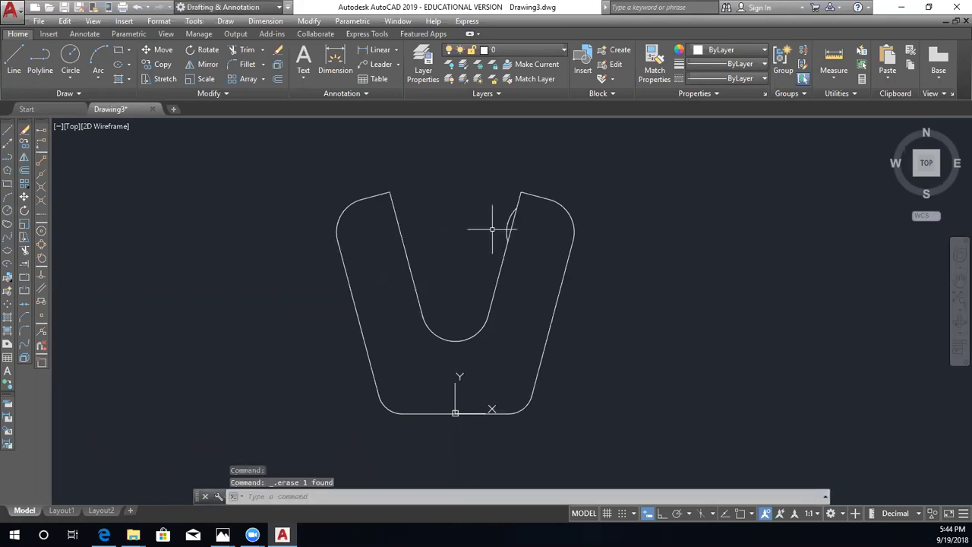
left_click(507, 225)
key("Delete")
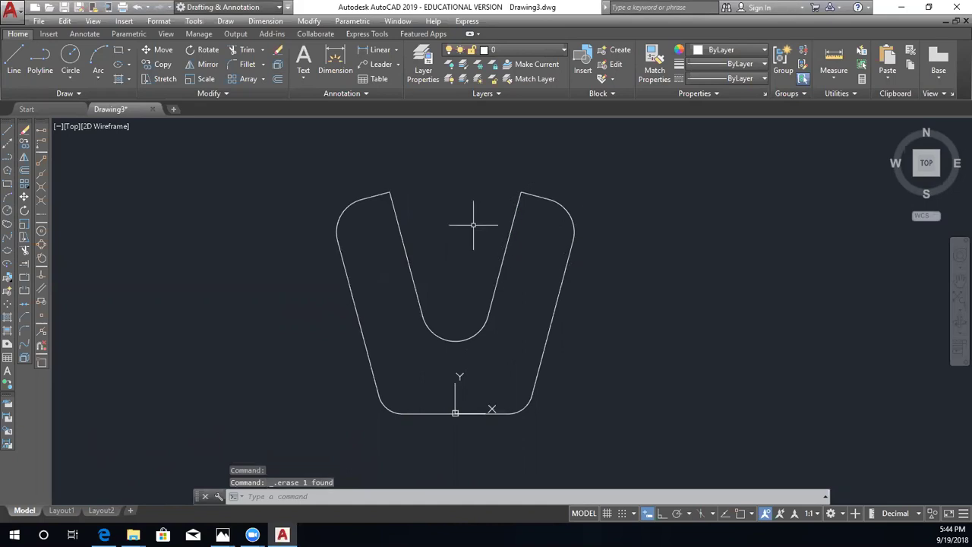